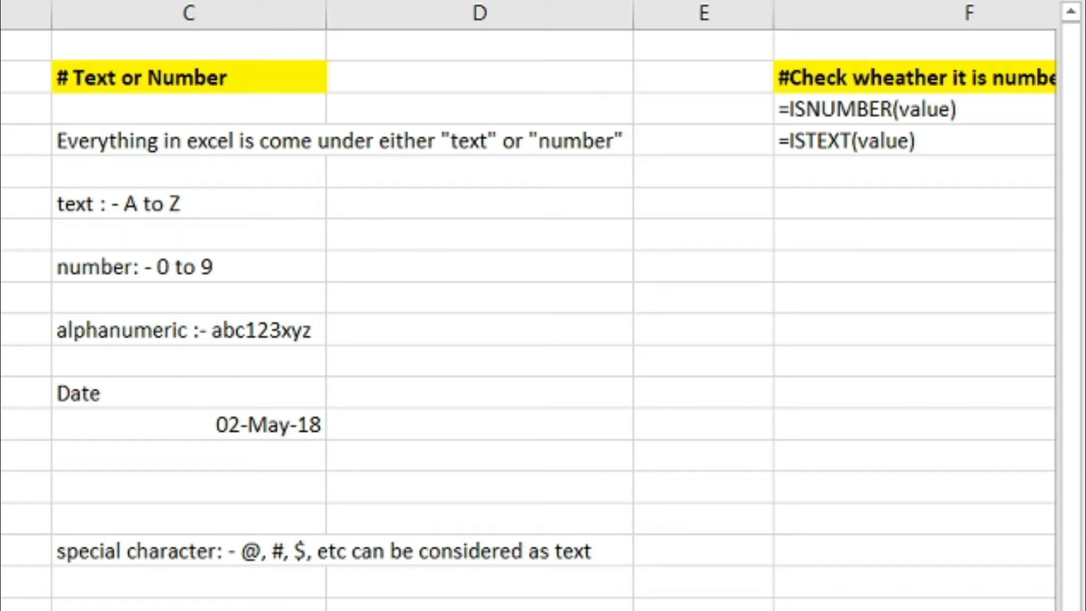
Enter a sample first name in D6 beside the text example and 1236 in D8 beside the number example.
{"action": "left_click", "coordinate": [206, 69]}
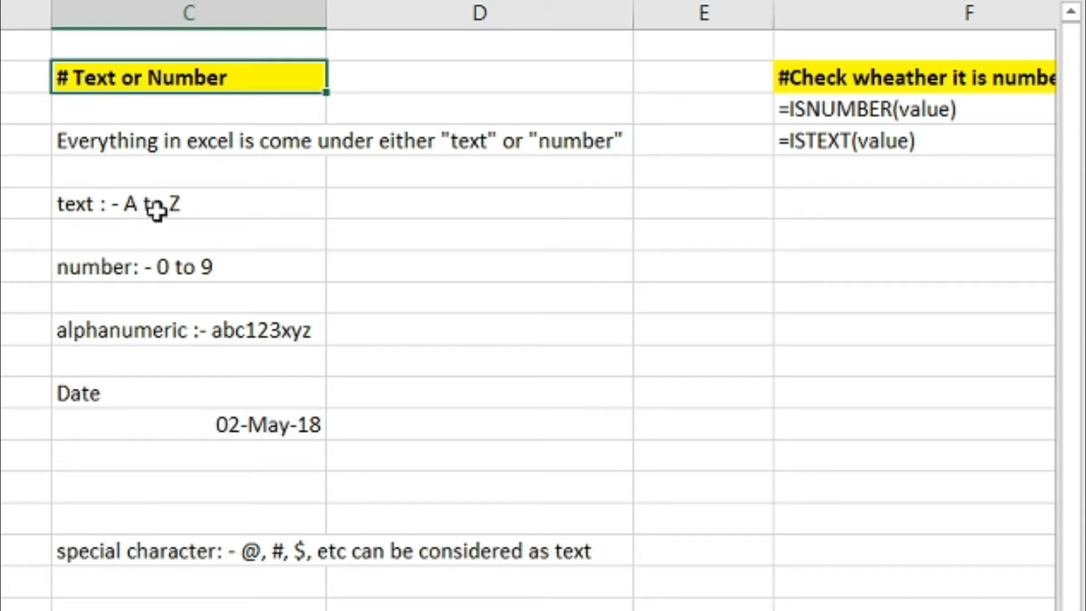
{"action": "left_click", "coordinate": [204, 204]}
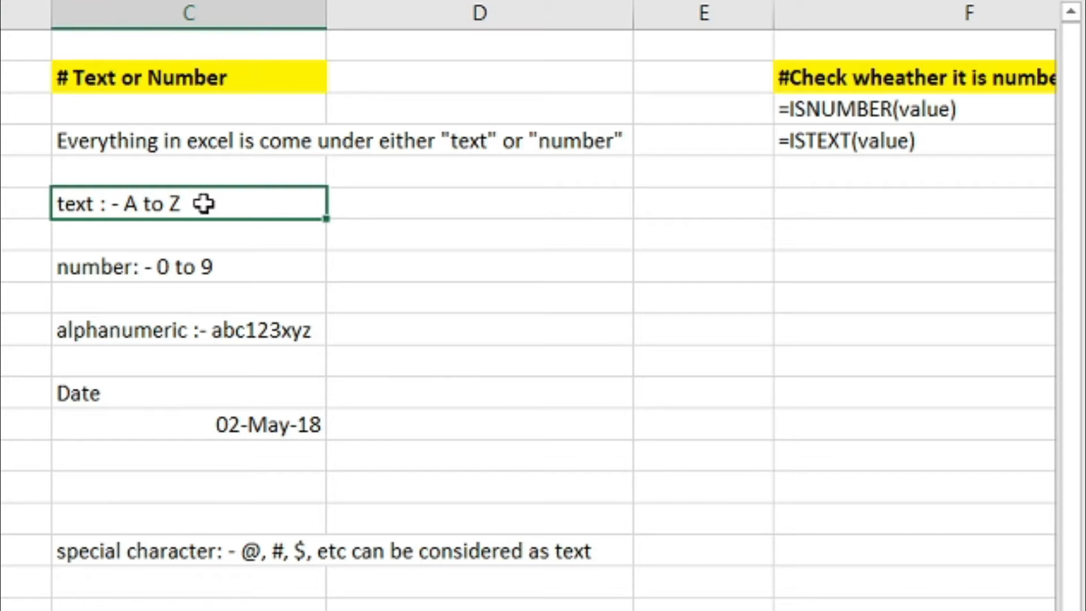
{"action": "left_click", "coordinate": [416, 203]}
{"action": "type", "text": "amit"}
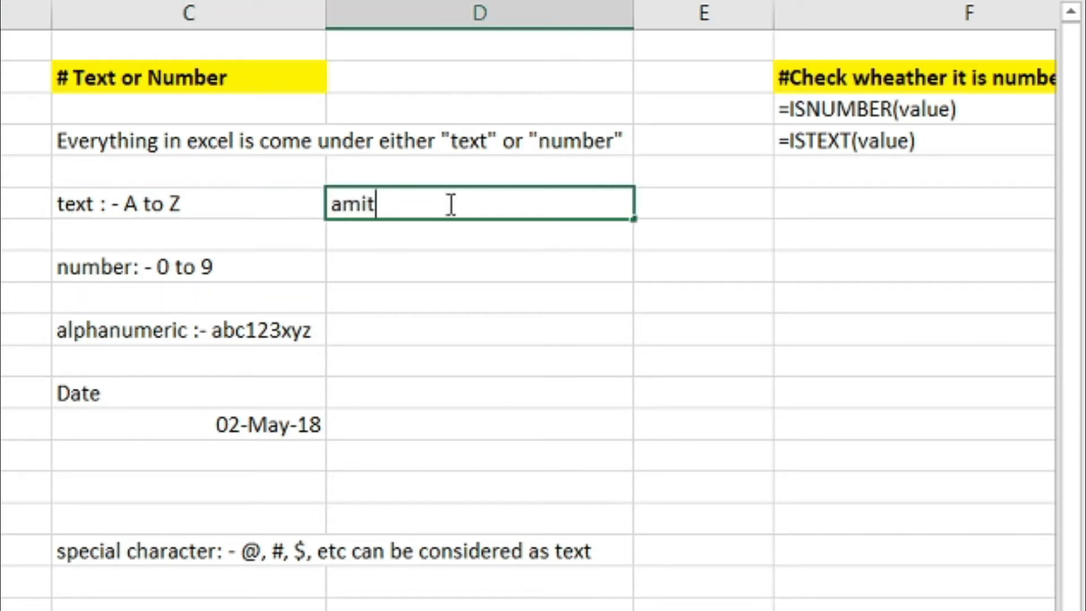
{"action": "key", "text": "Return"}
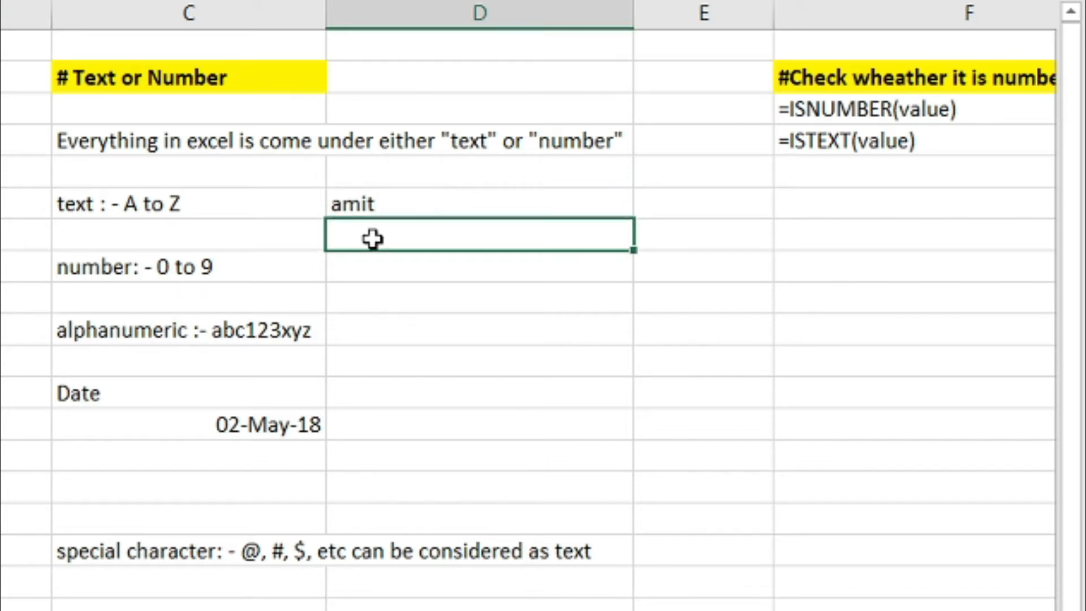
{"action": "left_click", "coordinate": [376, 267]}
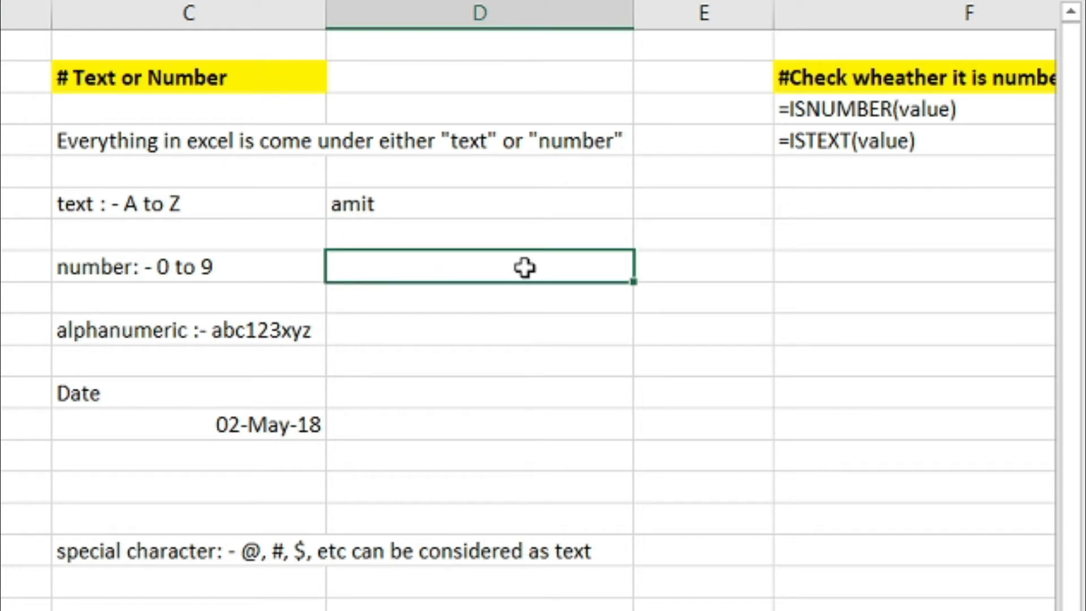
{"action": "type", "text": "1236"}
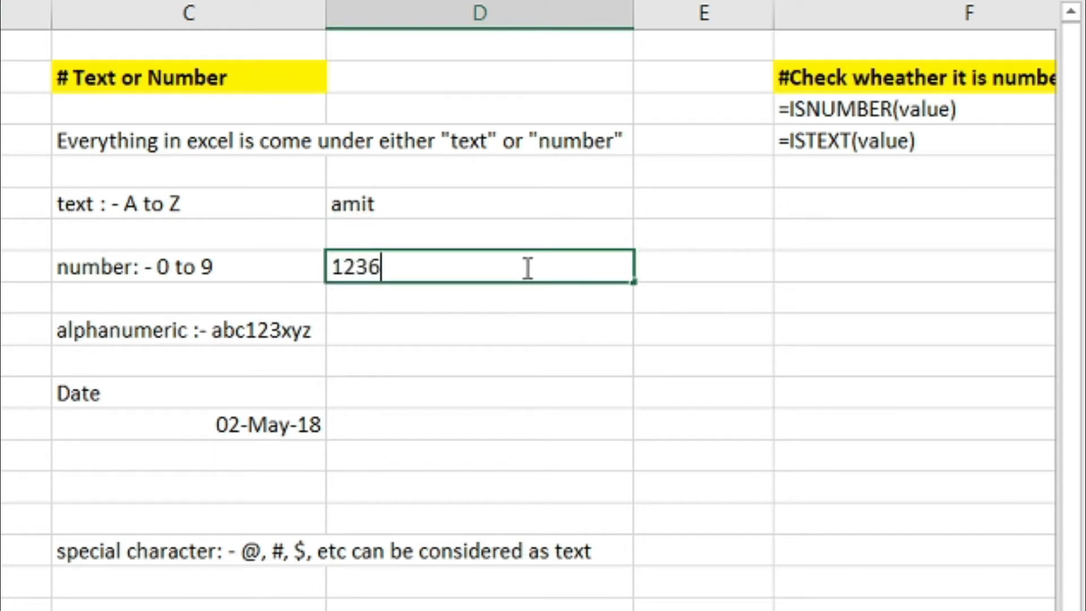
{"action": "key", "text": "Return"}
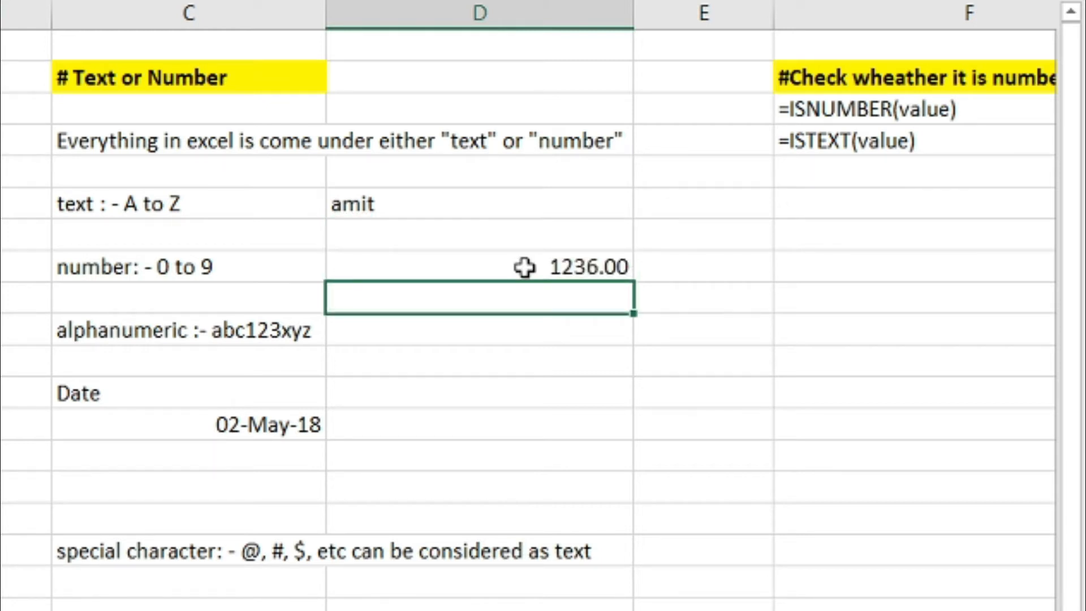
Examine the alphanumeric, date and special character examples in column C.
{"action": "left_click", "coordinate": [181, 330]}
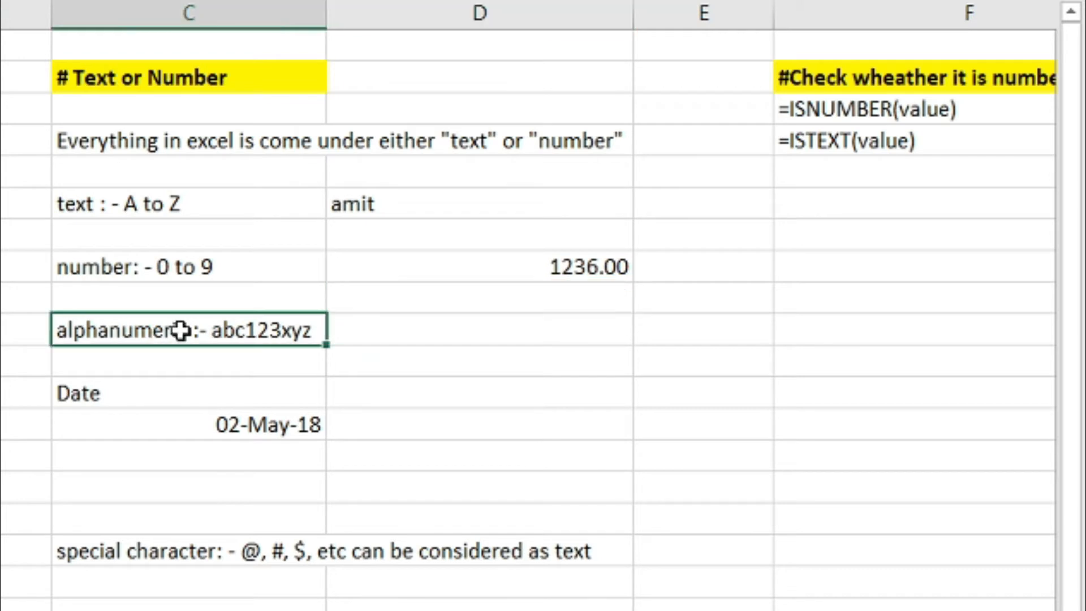
{"action": "key", "text": "F2"}
{"action": "key", "text": "Return"}
{"action": "left_click", "coordinate": [181, 331]}
{"action": "key", "text": "Down"}
{"action": "key", "text": "Down"}
{"action": "key", "text": "Down"}
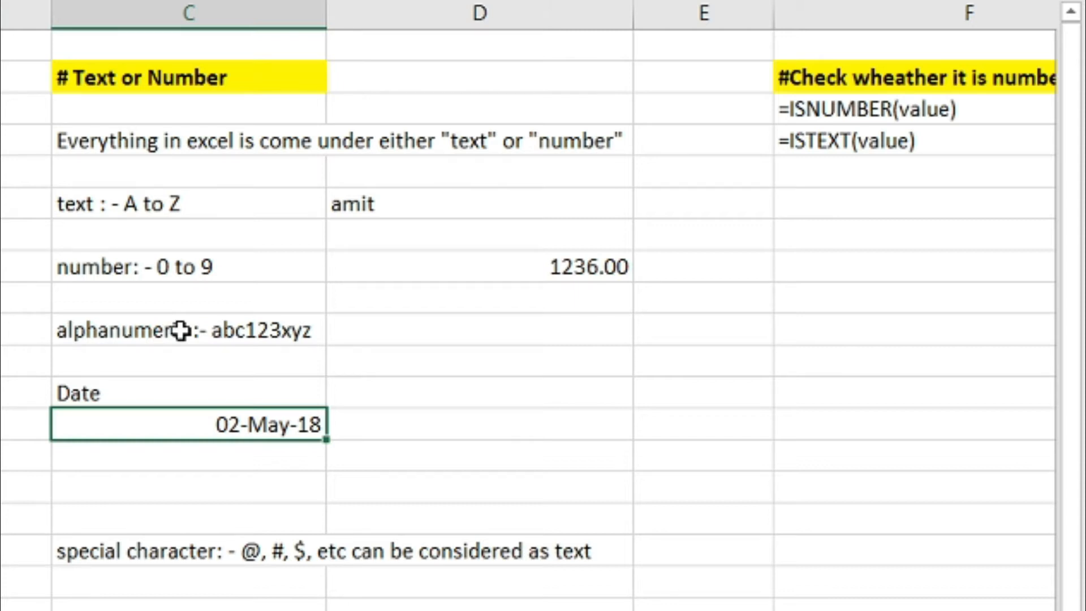
{"action": "key", "text": "Down"}
{"action": "key", "text": "Down"}
{"action": "key", "text": "Down"}
{"action": "key", "text": "Down"}
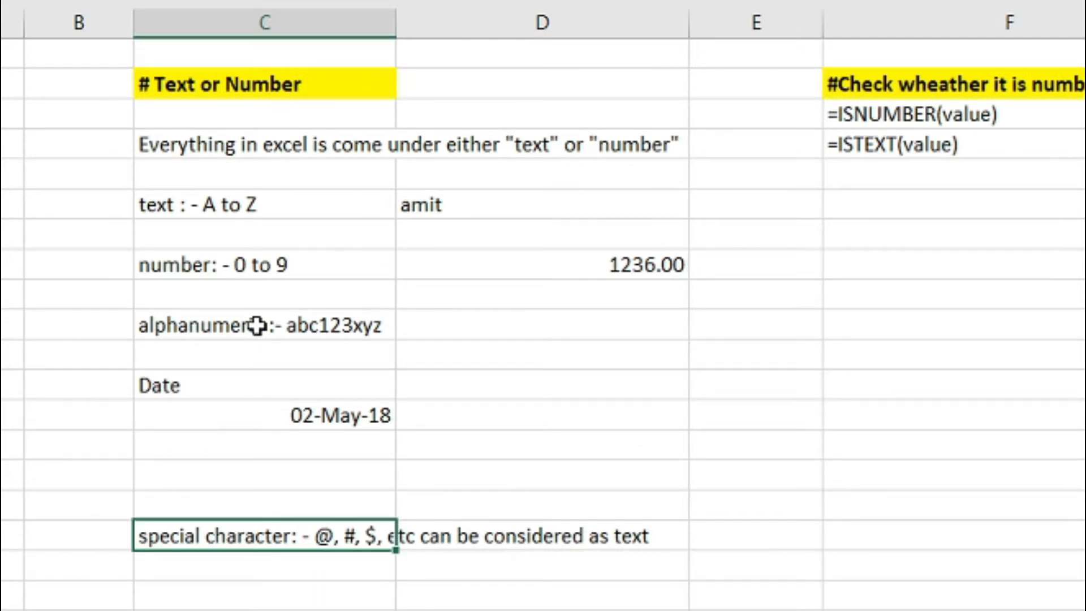
Clear the sample entries from cells D6 to D8.
{"action": "key", "text": "Right"}
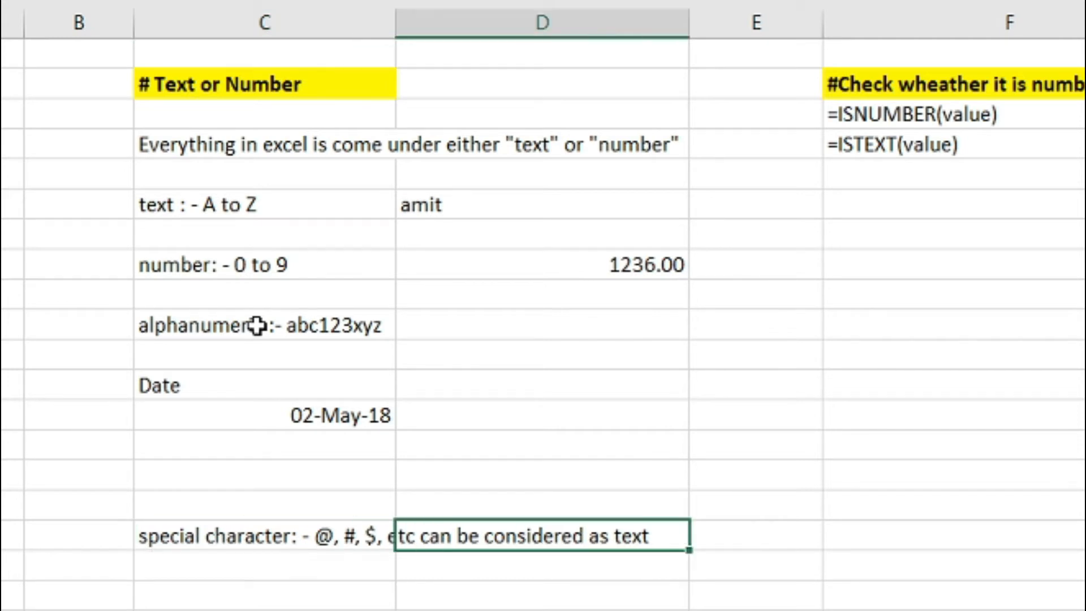
{"action": "key", "text": "Up"}
{"action": "key", "text": "Up"}
{"action": "key", "text": "Up"}
{"action": "key", "text": "Up"}
{"action": "key", "text": "Up"}
{"action": "key", "text": "Up"}
{"action": "key", "text": "Up"}
{"action": "key", "text": "Up"}
{"action": "key", "text": "Up"}
{"action": "key", "text": "Up"}
{"action": "key", "text": "Up"}
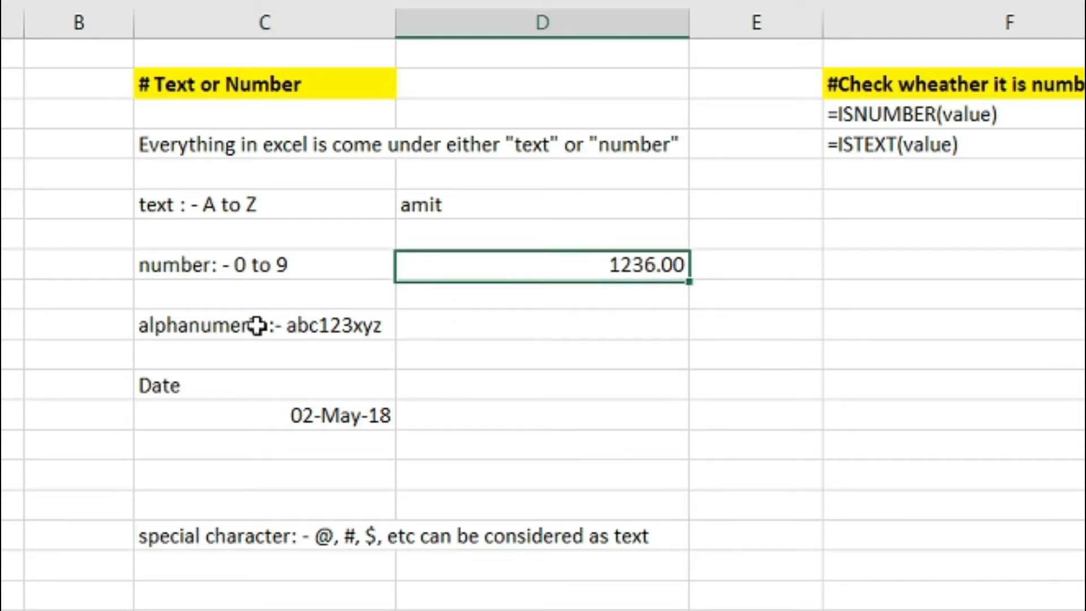
{"action": "key", "text": "shift+Down"}
{"action": "key", "text": "shift+Down"}
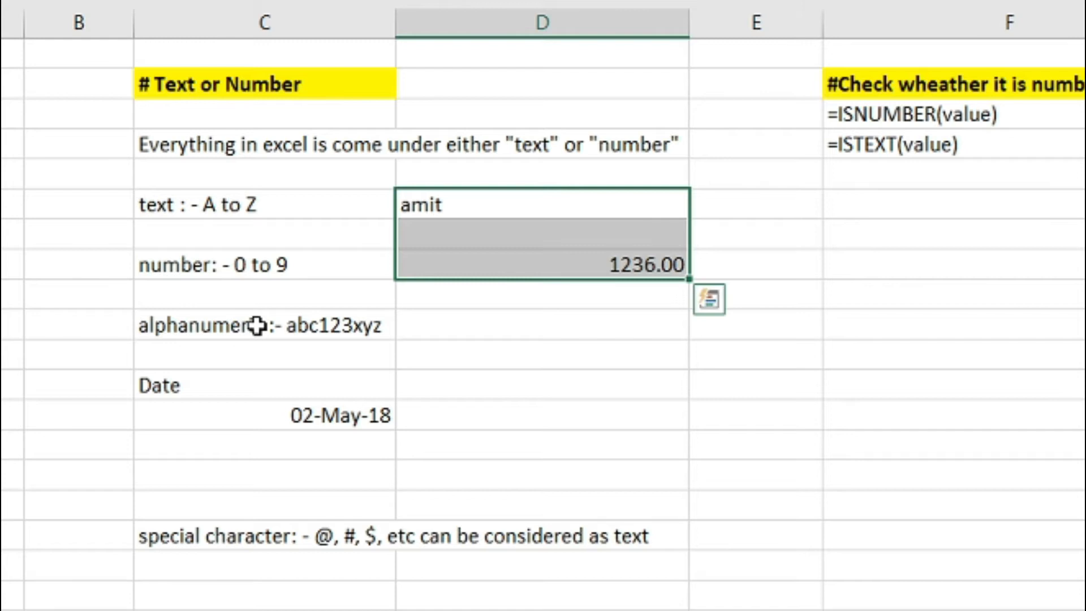
{"action": "key", "text": "Delete"}
Review the ISNUMBER and ISTEXT syntax listed in column F under the number-or-text check heading.
{"action": "key", "text": "Right"}
{"action": "key", "text": "Right"}
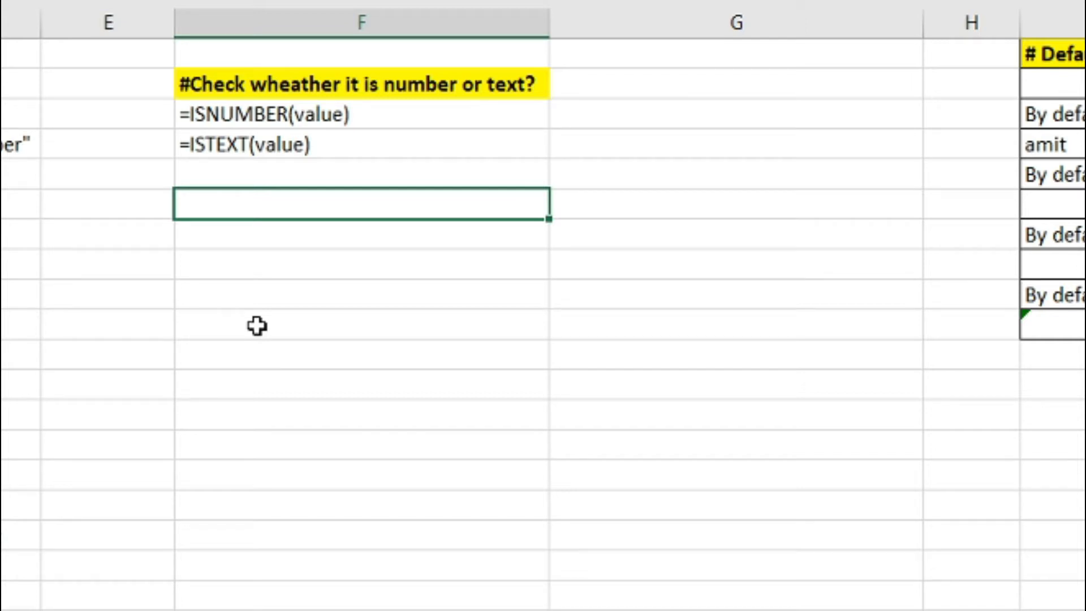
{"action": "left_click", "coordinate": [328, 116]}
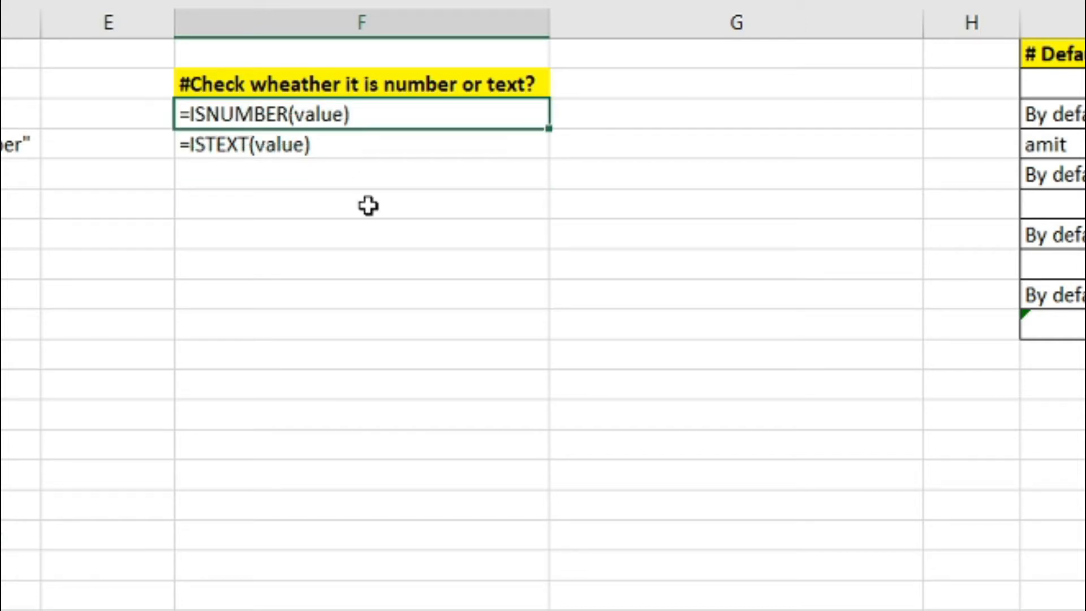
{"action": "key", "text": "shift+Down"}
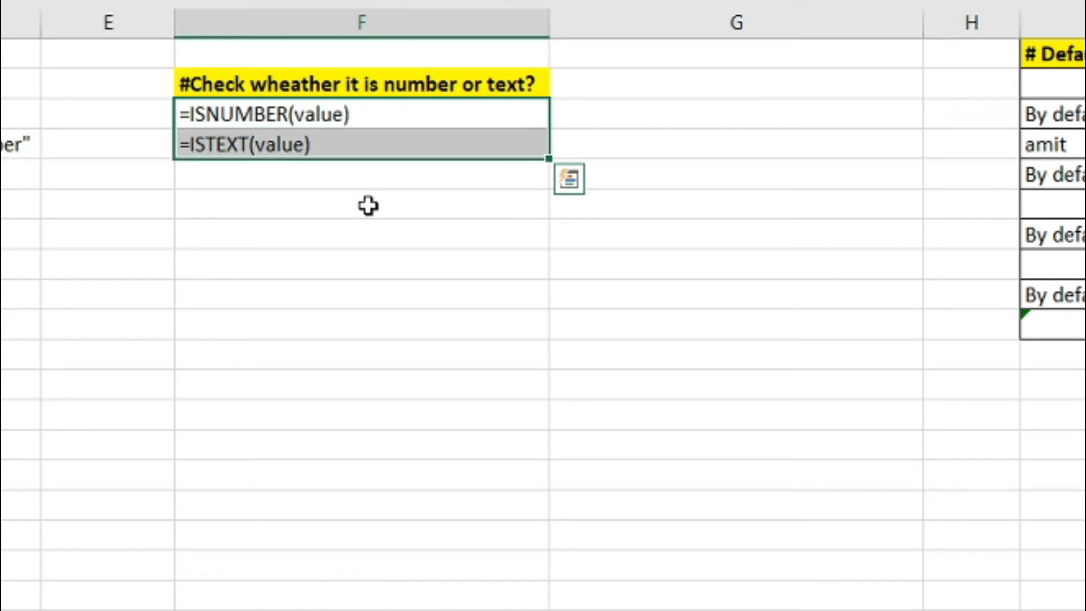
{"action": "left_click", "coordinate": [369, 206]}
{"action": "key", "text": "Down"}
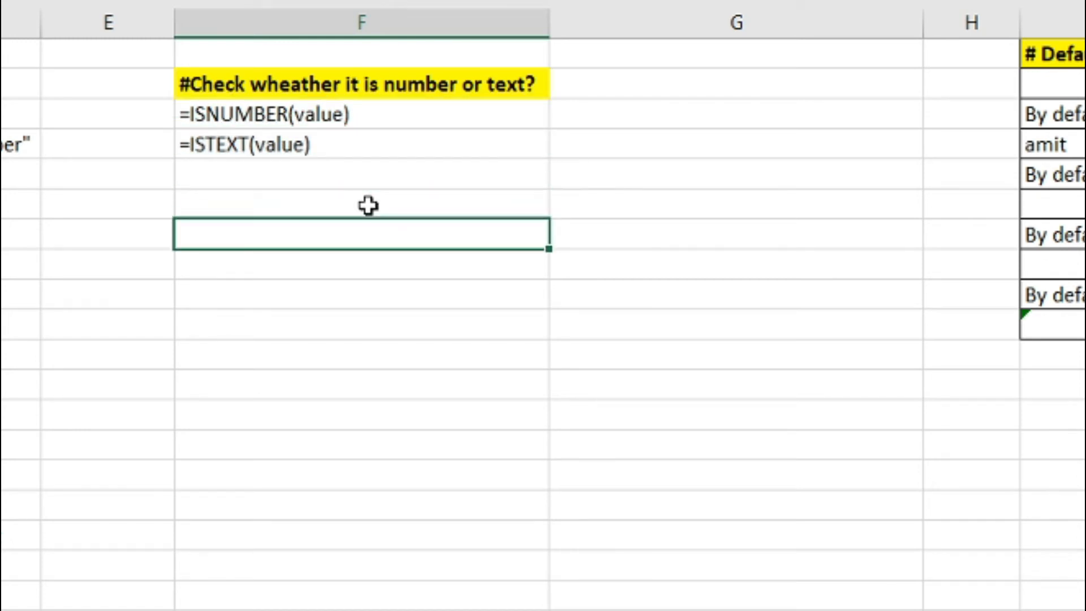
{"action": "key", "text": "Up"}
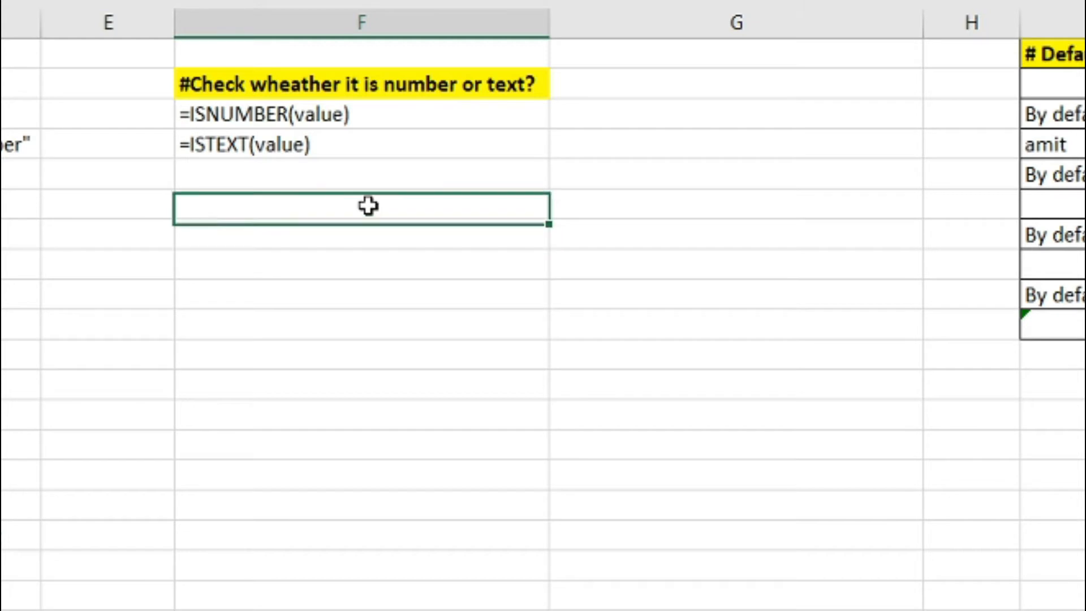
Enter a sample first name in D6 as the text value for testing.
{"action": "key", "text": "Left"}
{"action": "key", "text": "Left"}
{"action": "key", "text": "Right"}
{"action": "key", "text": "Left"}
{"action": "key", "text": "Right"}
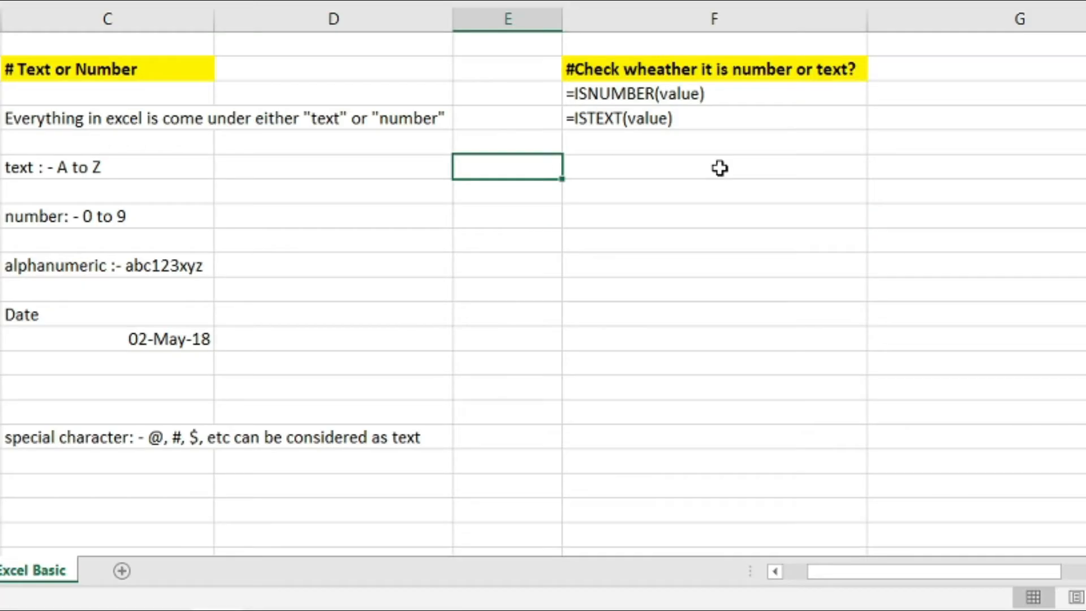
{"action": "key", "text": "Left"}
{"action": "type", "text": "amit"}
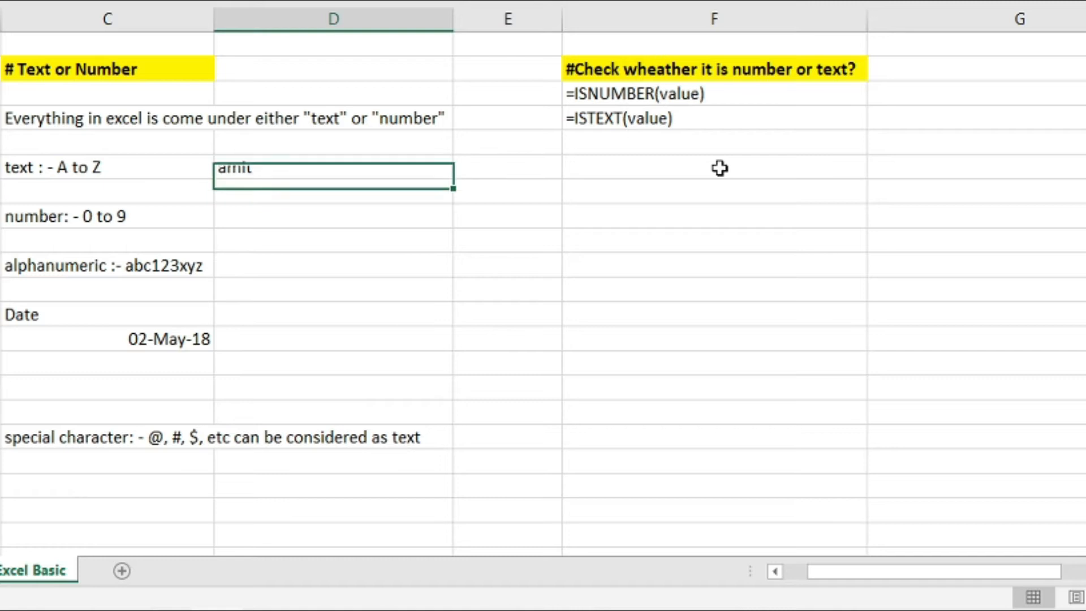
{"action": "key", "text": "Right"}
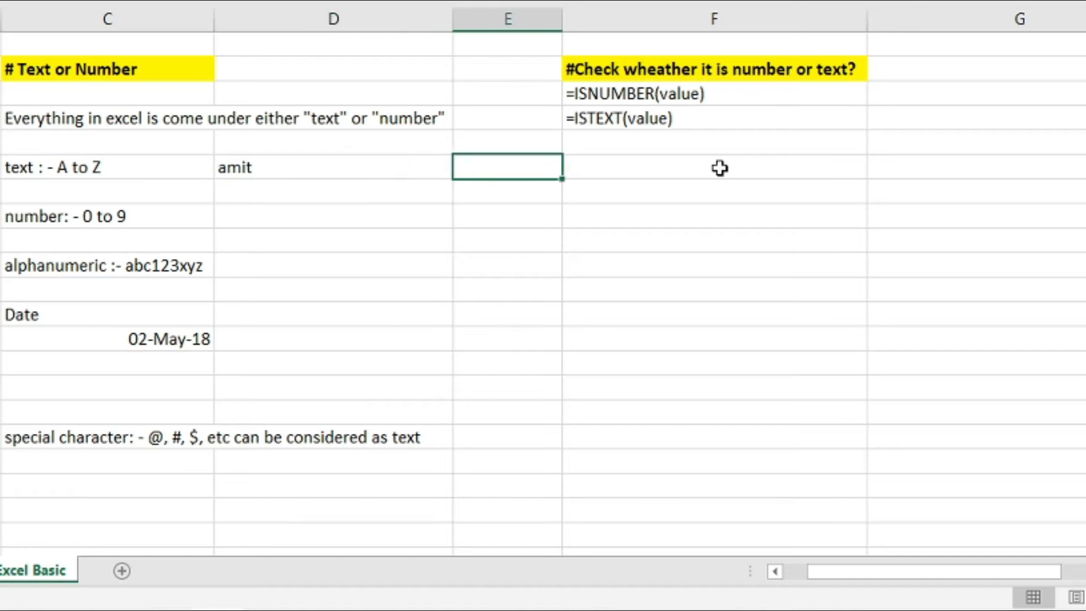
Enter the formula =ISTEXT(D6) in E6 to check whether the sample name is text.
{"action": "type", "text": "="}
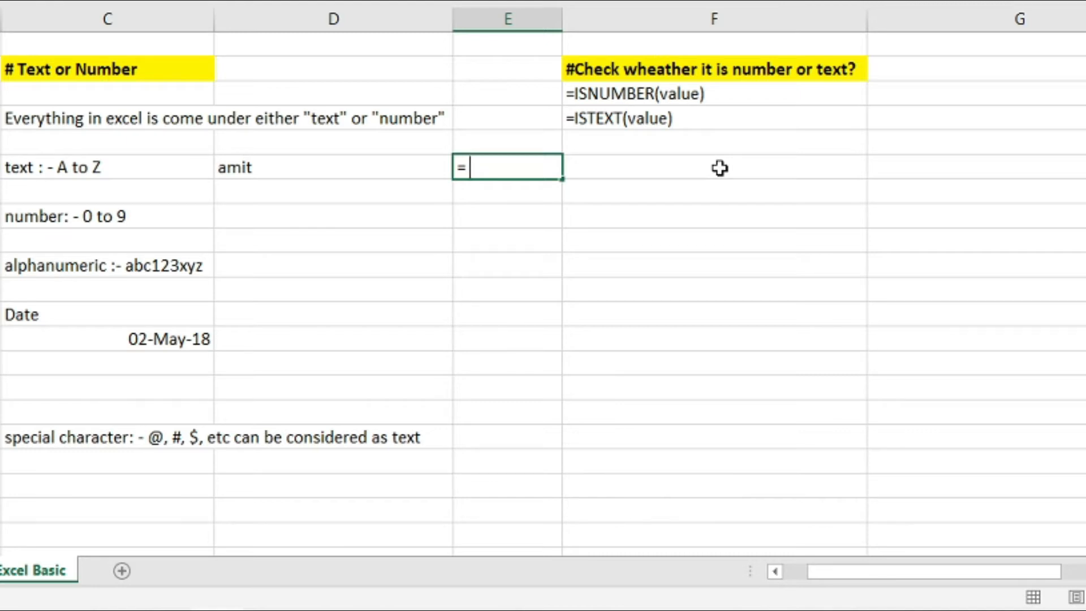
{"action": "type", "text": "ist"}
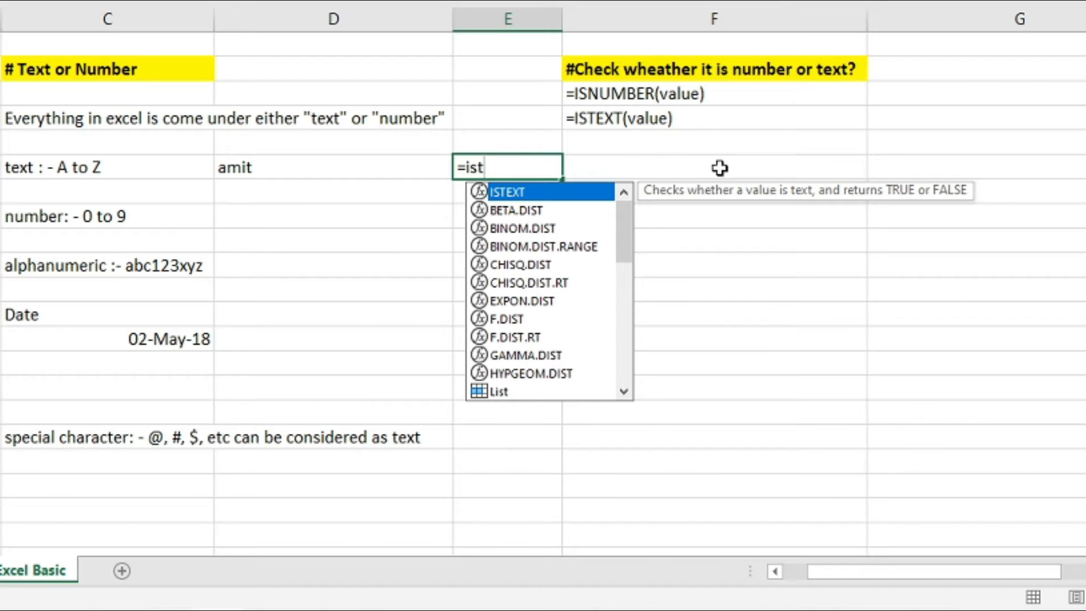
{"action": "type", "text": "e"}
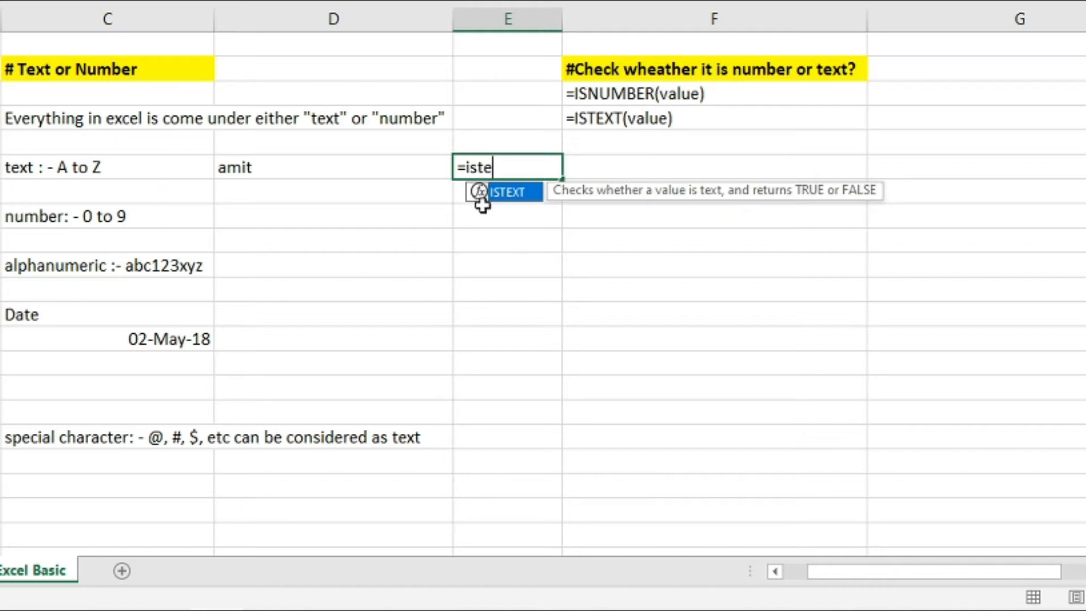
{"action": "double_click", "coordinate": [521, 200]}
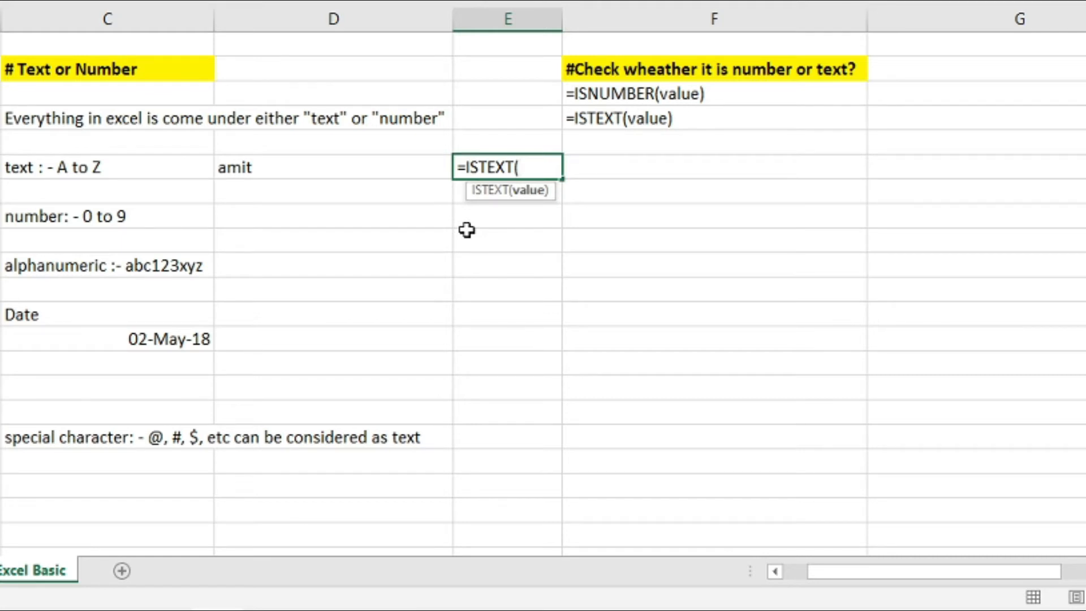
{"action": "left_click", "coordinate": [344, 164]}
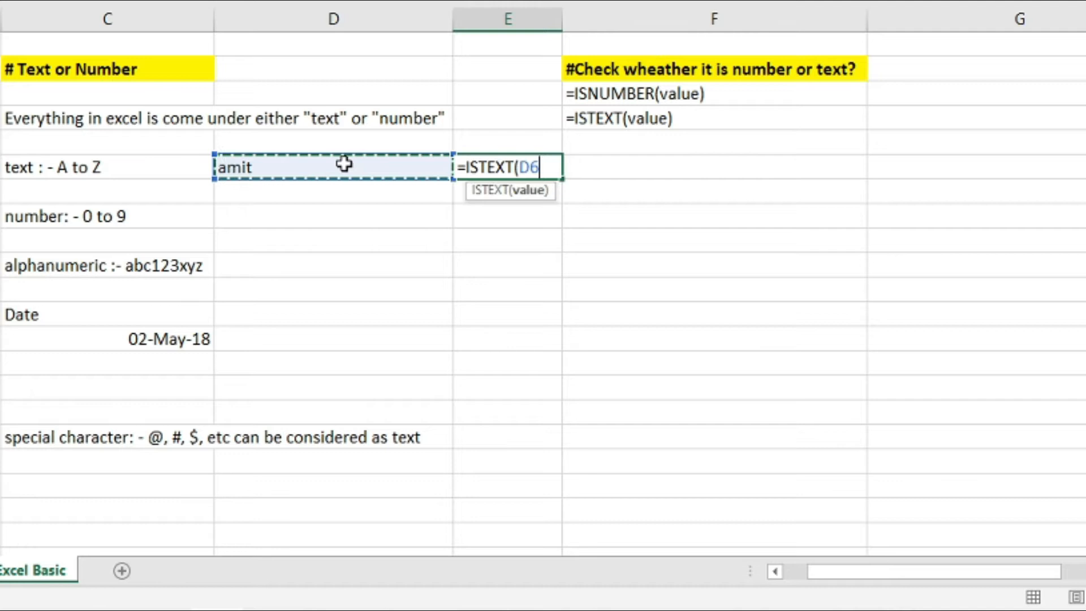
{"action": "type", "text": ")"}
{"action": "key", "text": "Return"}
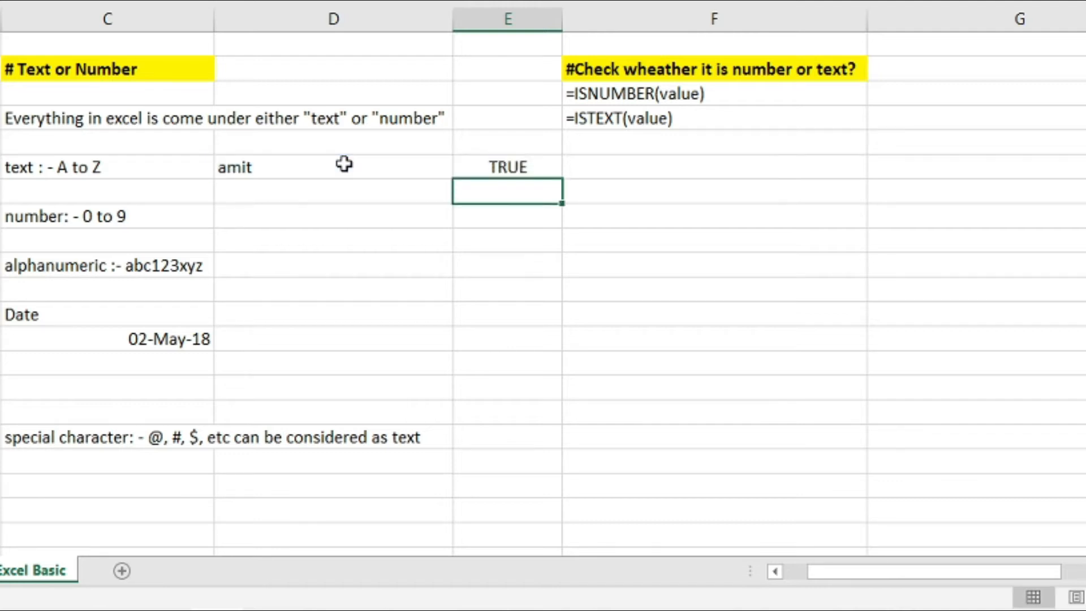
{"action": "key", "text": "Up"}
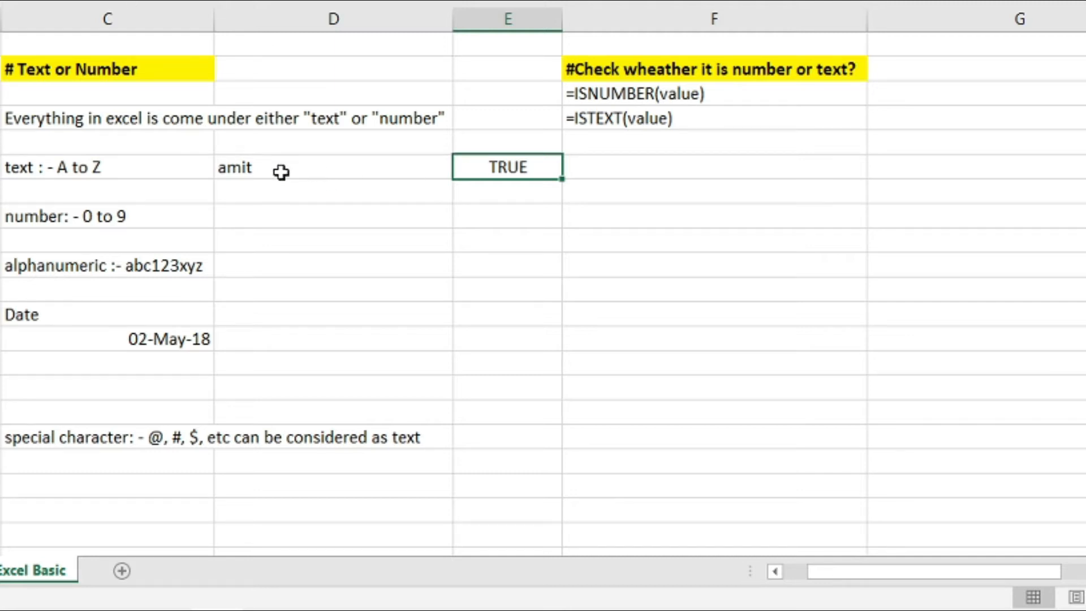
Enter 123 in D8 beside the number example.
{"action": "double_click", "coordinate": [290, 216]}
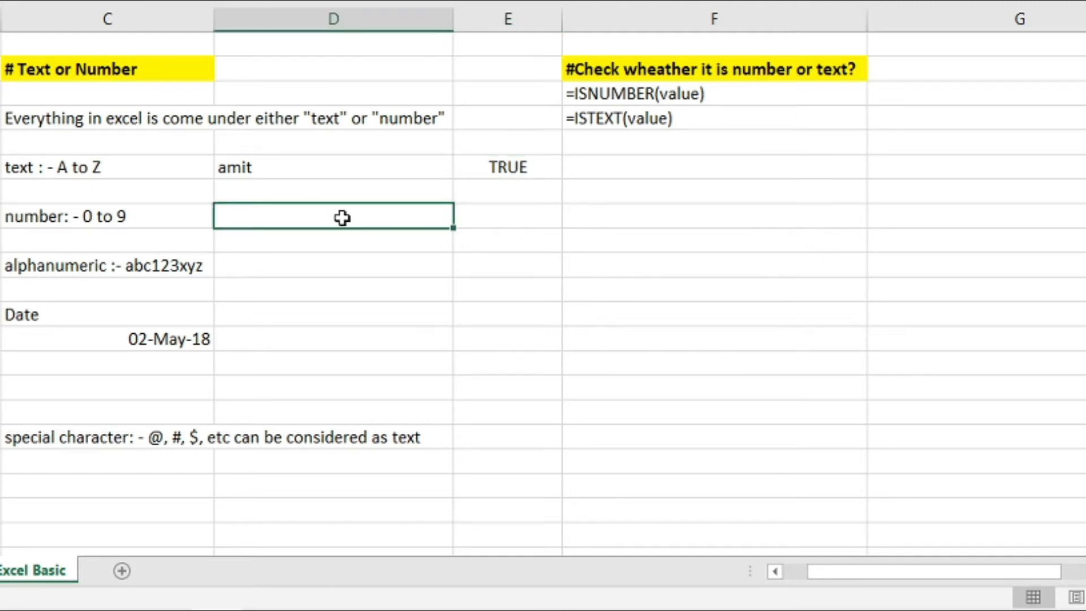
{"action": "type", "text": "123"}
{"action": "key", "text": "ctrl+Return"}
Enter the formula =ISNUMBER(D8) in E8 to check whether the sample value is a number.
{"action": "key", "text": "Right"}
{"action": "type", "text": "=i"}
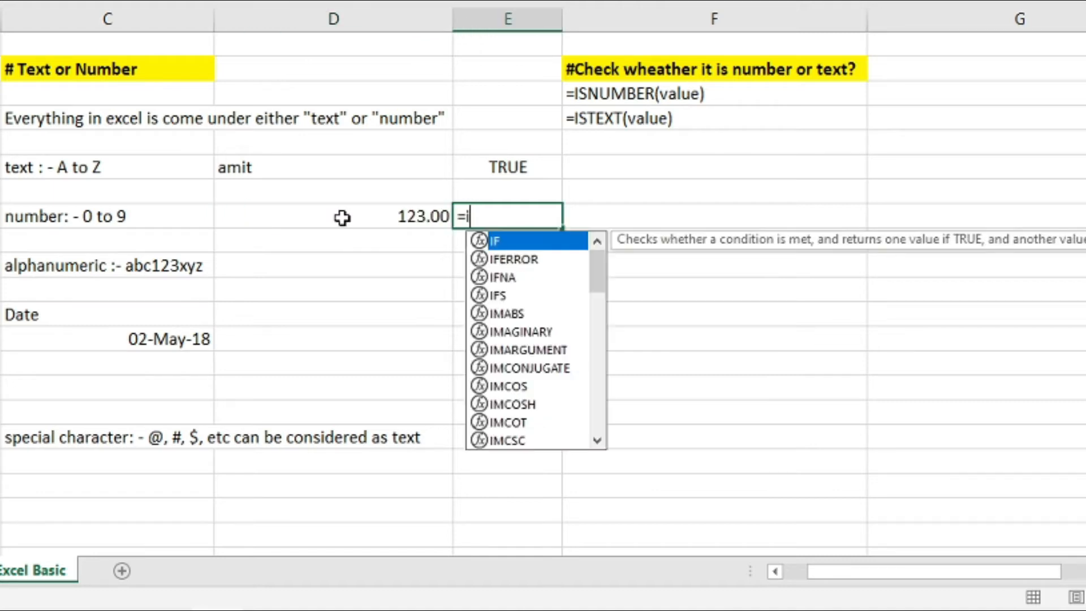
{"action": "type", "text": "sn"}
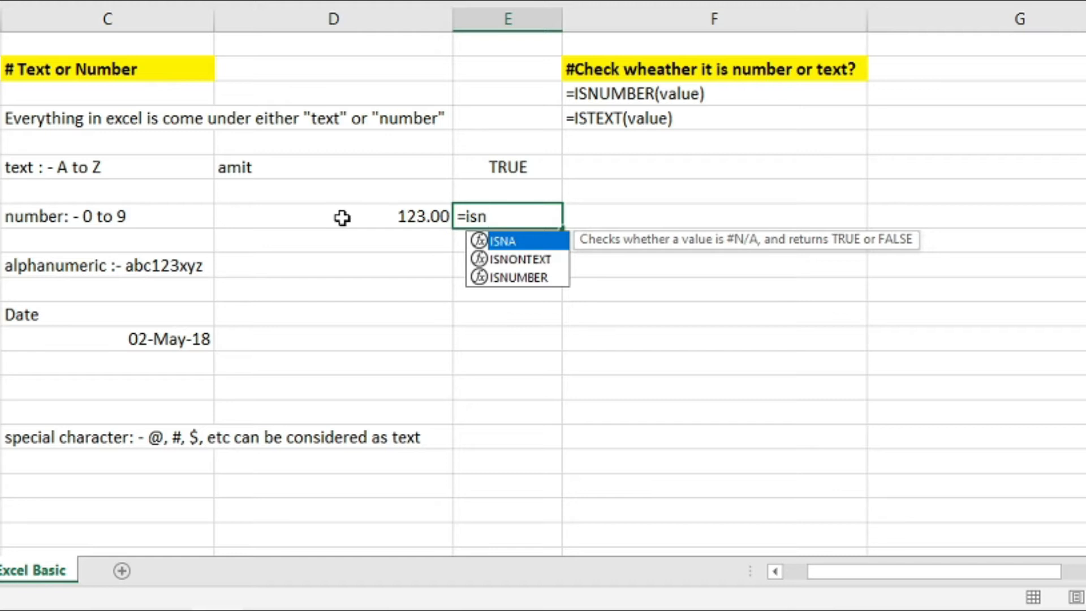
{"action": "key", "text": "Down"}
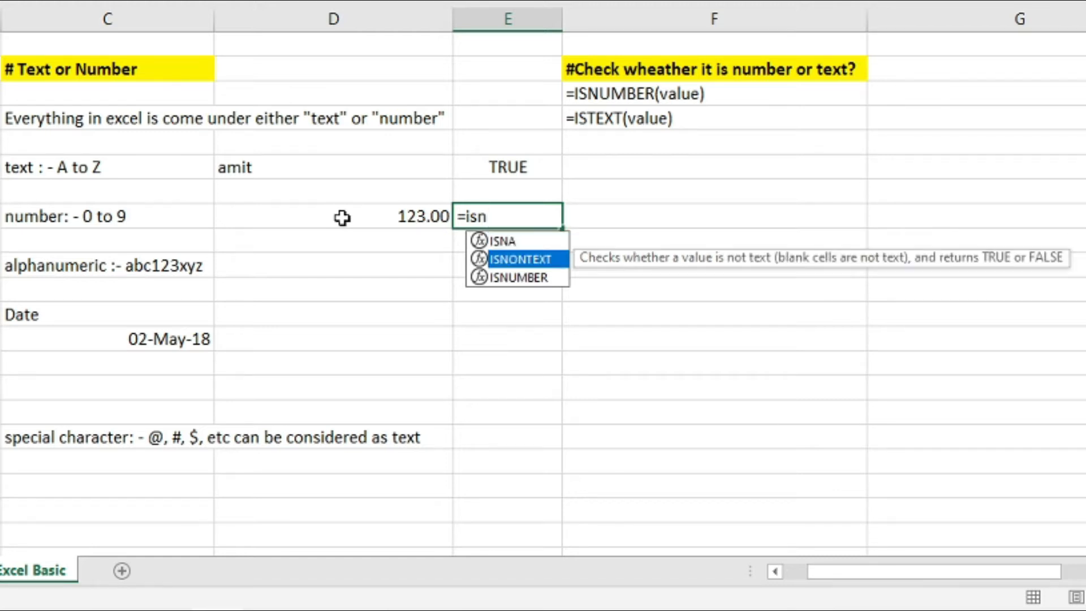
{"action": "key", "text": "Down"}
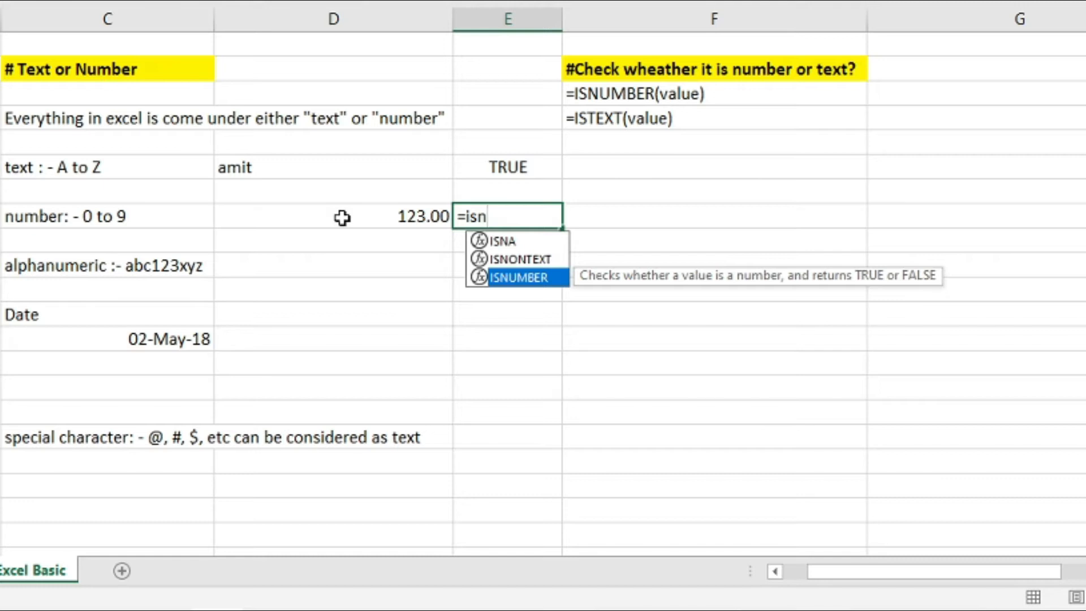
{"action": "key", "text": "Tab"}
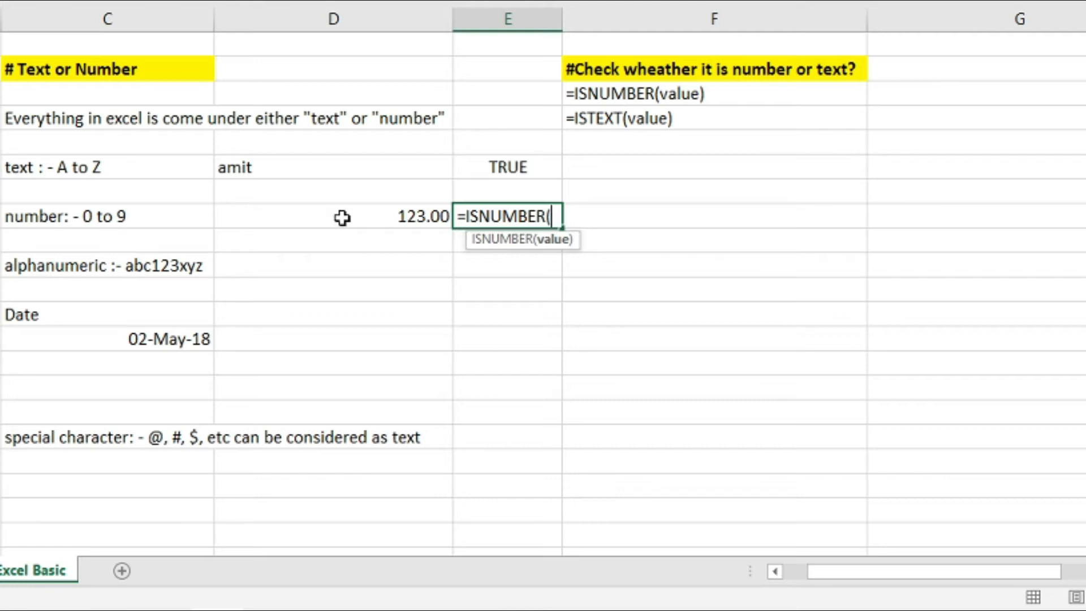
{"action": "left_click", "coordinate": [342, 218]}
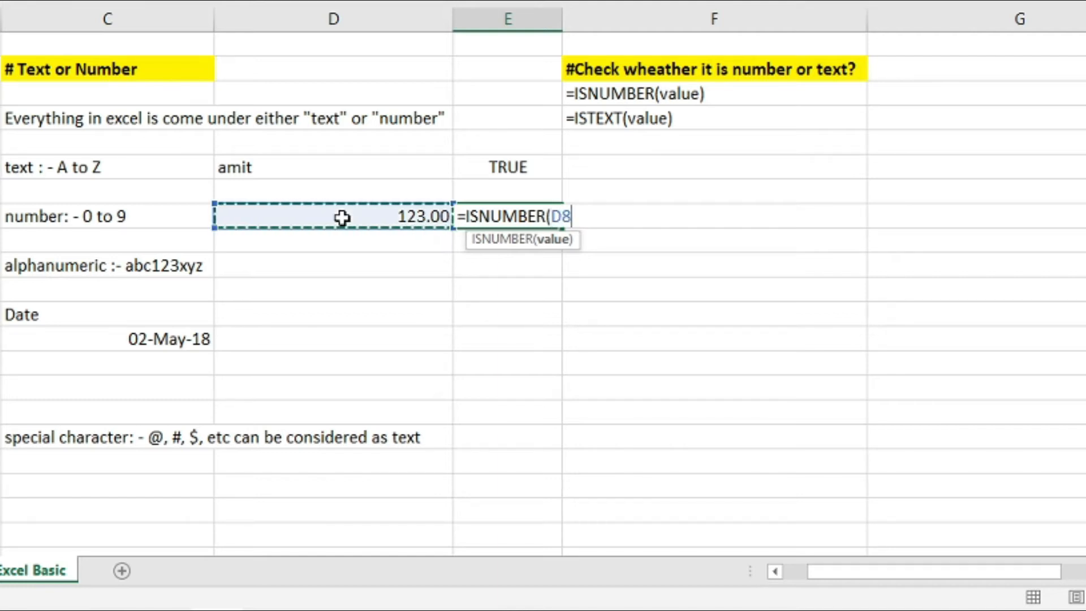
{"action": "type", "text": ")"}
{"action": "key", "text": "Return"}
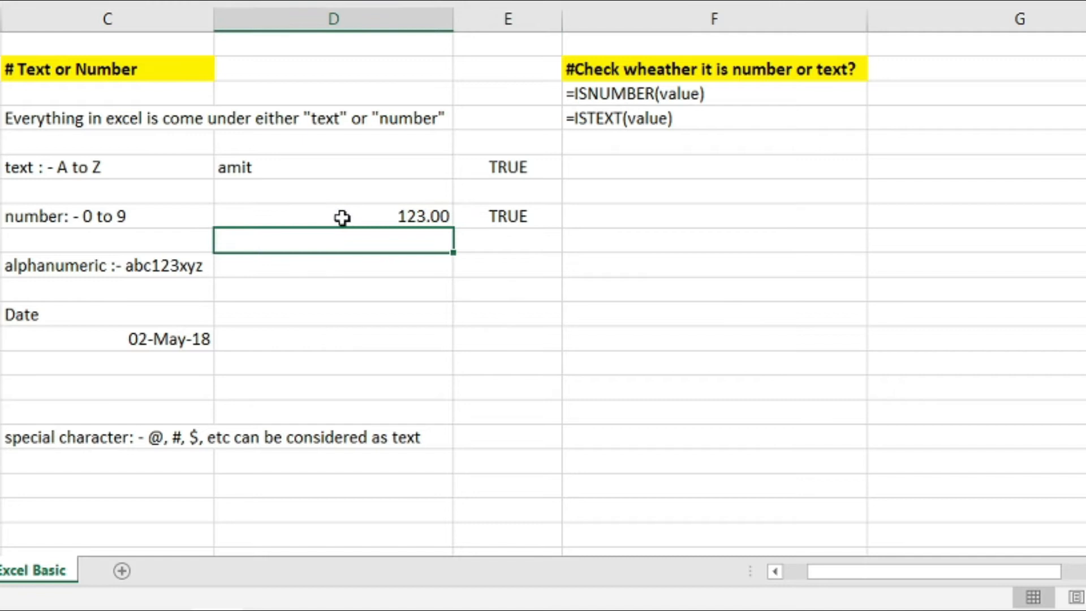
{"action": "key", "text": "Up"}
{"action": "key", "text": "Right"}
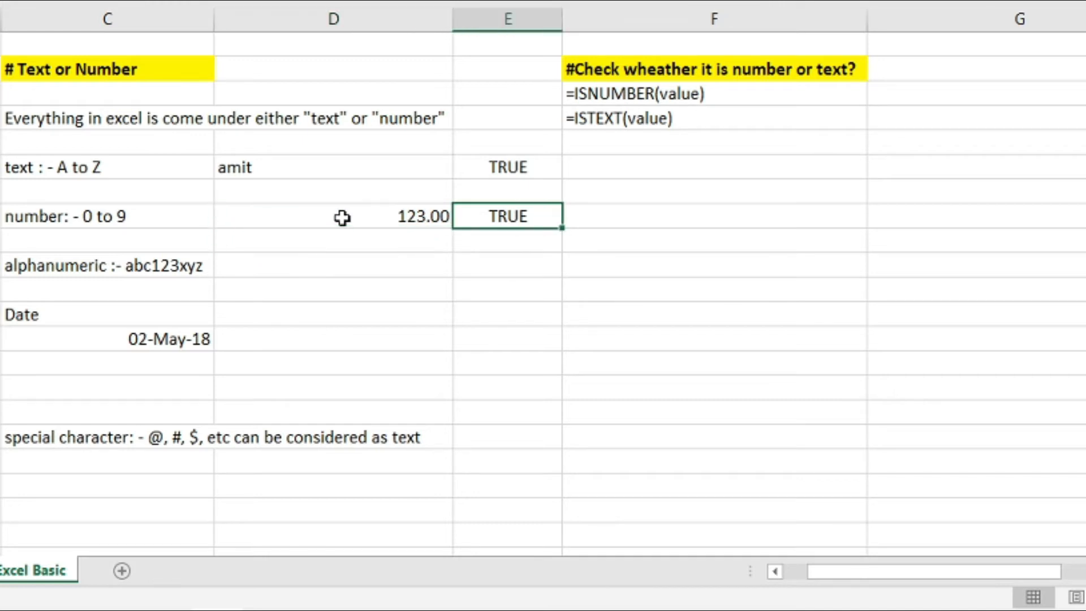
Copy only the sample text abc123xyz from the alphanumeric entry in C10 into D10.
{"action": "key", "text": "Down"}
{"action": "key", "text": "Down"}
{"action": "key", "text": "Down"}
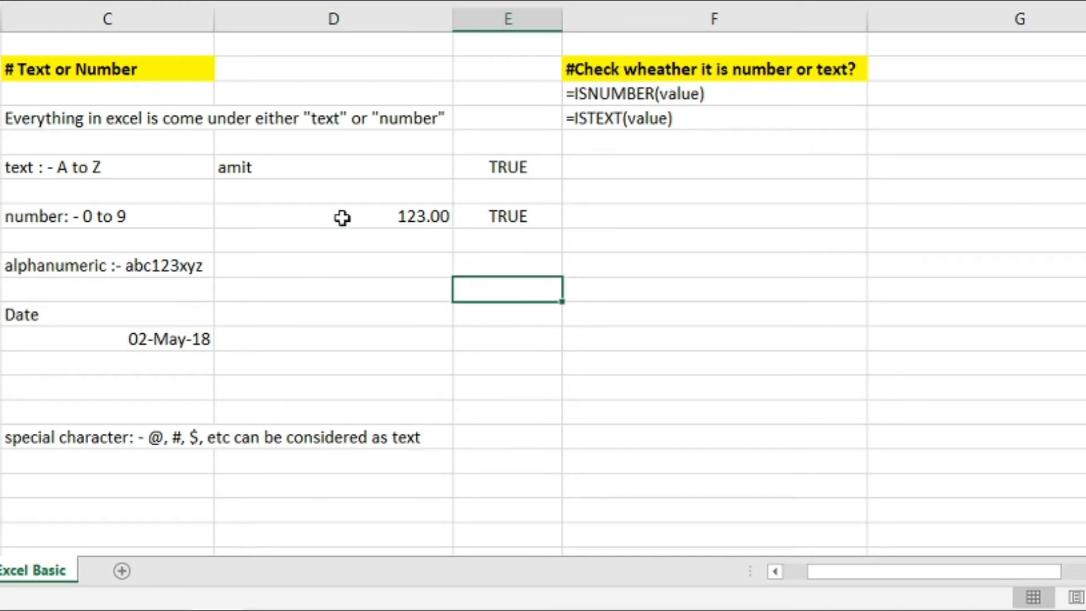
{"action": "key", "text": "Up"}
{"action": "key", "text": "Left"}
{"action": "key", "text": "Left"}
{"action": "key", "text": "F2"}
{"action": "key", "text": "shift+Left"}
{"action": "key", "text": "shift+Left"}
{"action": "key", "text": "shift+Left"}
{"action": "key", "text": "shift+Left"}
{"action": "key", "text": "shift+Left"}
{"action": "key", "text": "shift+Left"}
{"action": "key", "text": "shift+Left"}
{"action": "key", "text": "shift+Left"}
{"action": "key", "text": "shift+Left"}
{"action": "key", "text": "ctrl+c"}
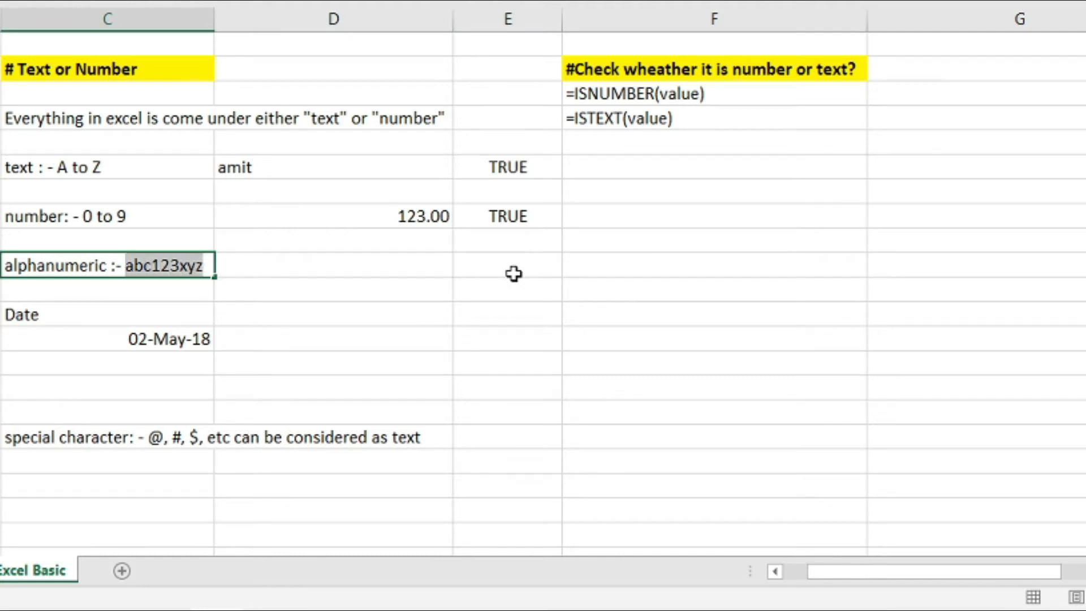
{"action": "key", "text": "Tab"}
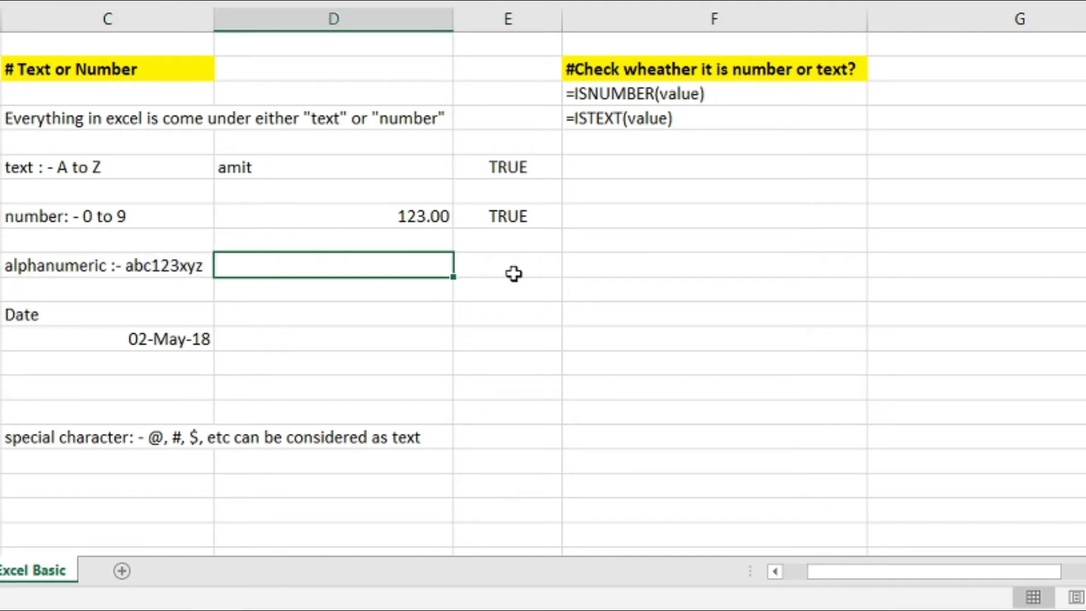
{"action": "key", "text": "ctrl+v"}
Enter an ISTEXT formula in E10 that checks whether the alphanumeric sample in D10 is text.
{"action": "left_click", "coordinate": [513, 274]}
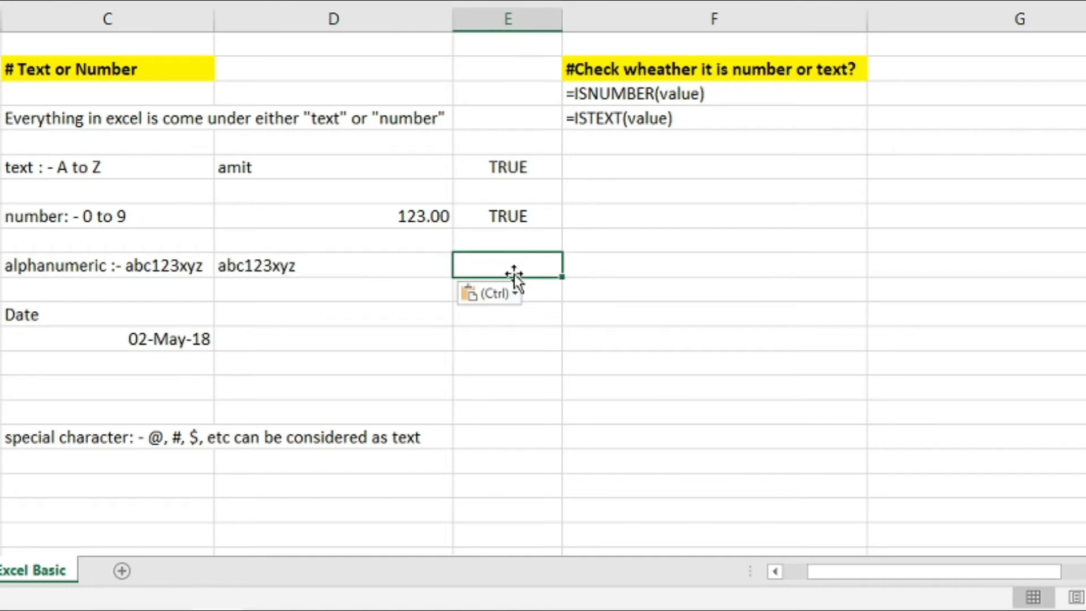
{"action": "type", "text": "=Is"}
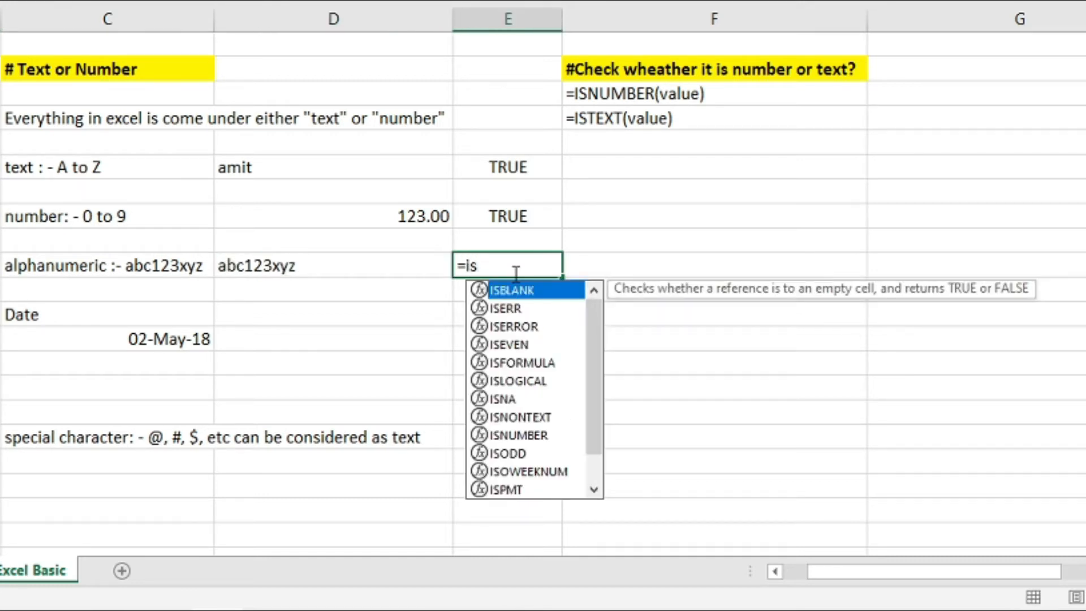
{"action": "type", "text": "t"}
{"action": "key", "text": "Left"}
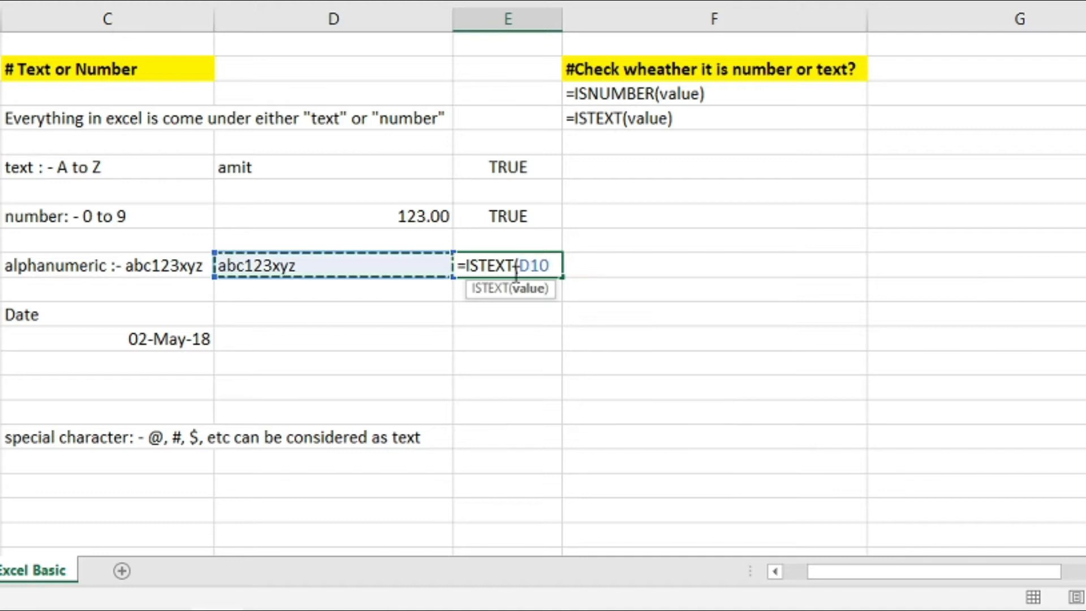
{"action": "key", "text": "Return"}
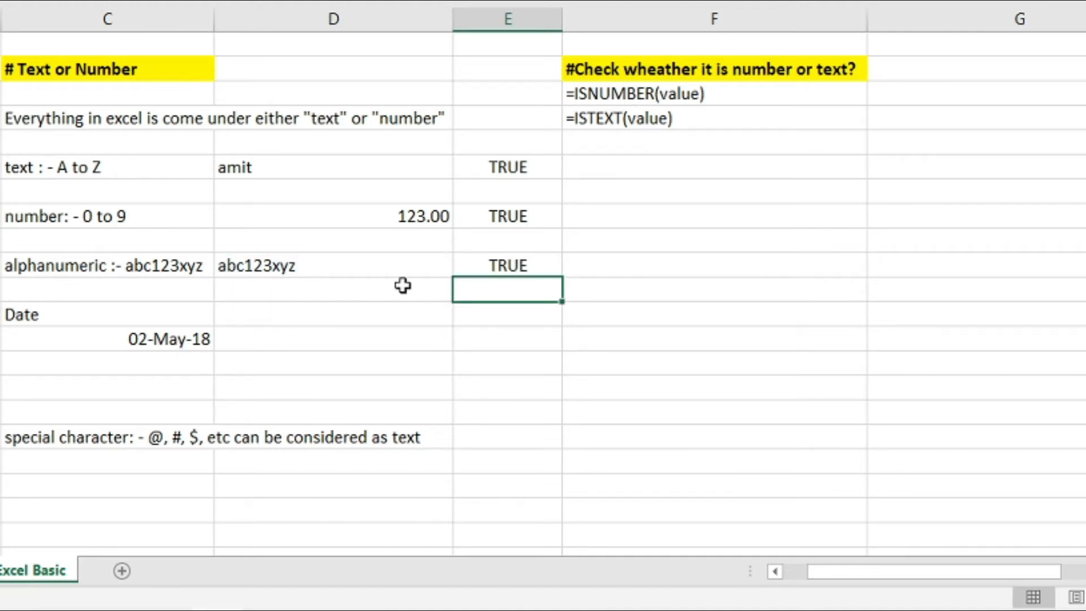
{"action": "left_click", "coordinate": [509, 264]}
Copy the date 02-May-18 from C13 into D13.
{"action": "left_click", "coordinate": [160, 338]}
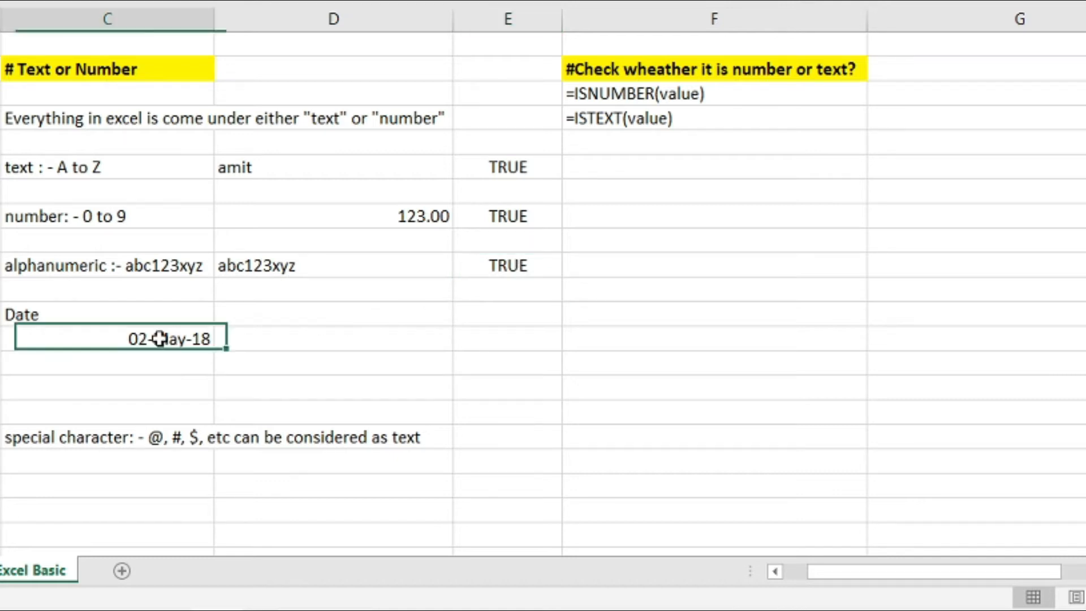
{"action": "key", "text": "ctrl+c"}
{"action": "key", "text": "Right"}
{"action": "key", "text": "ctrl+v"}
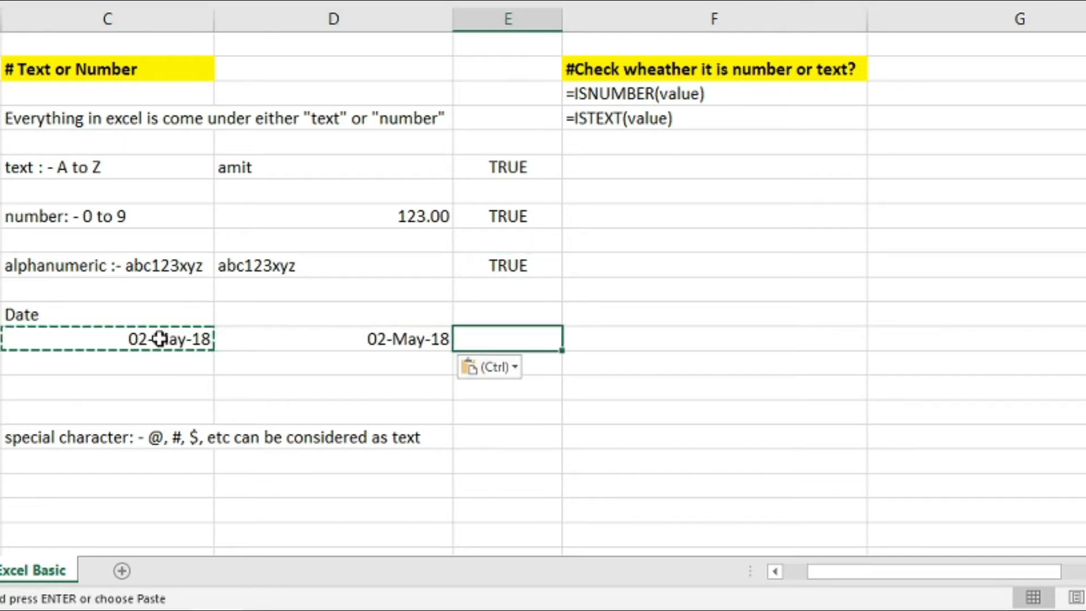
Enter an ISTEXT formula in E13 that checks whether the date in D13 is text.
{"action": "type", "text": "=in"}
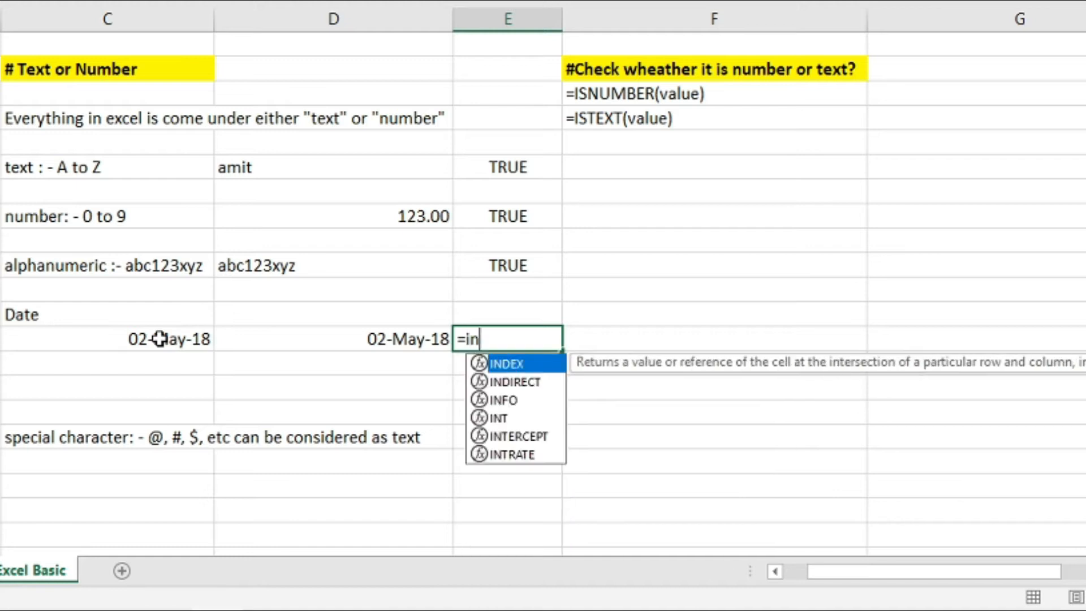
{"action": "key", "text": "BackSpace"}
{"action": "type", "text": "st"}
{"action": "key", "text": "Tab"}
{"action": "key", "text": "Left"}
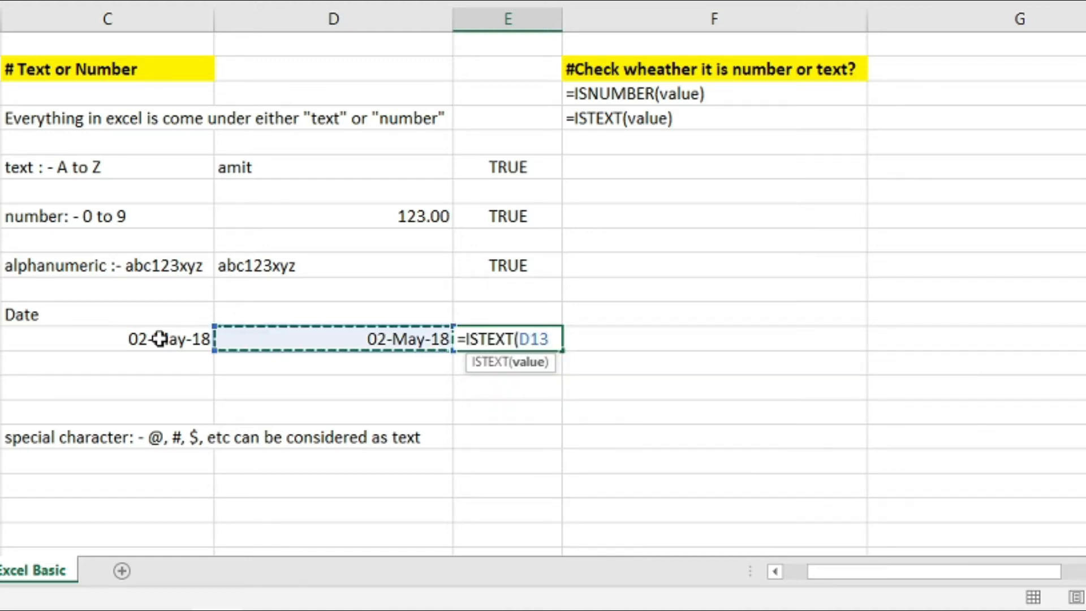
{"action": "key", "text": "Return"}
{"action": "key", "text": "Up"}
{"action": "key", "text": "Right"}
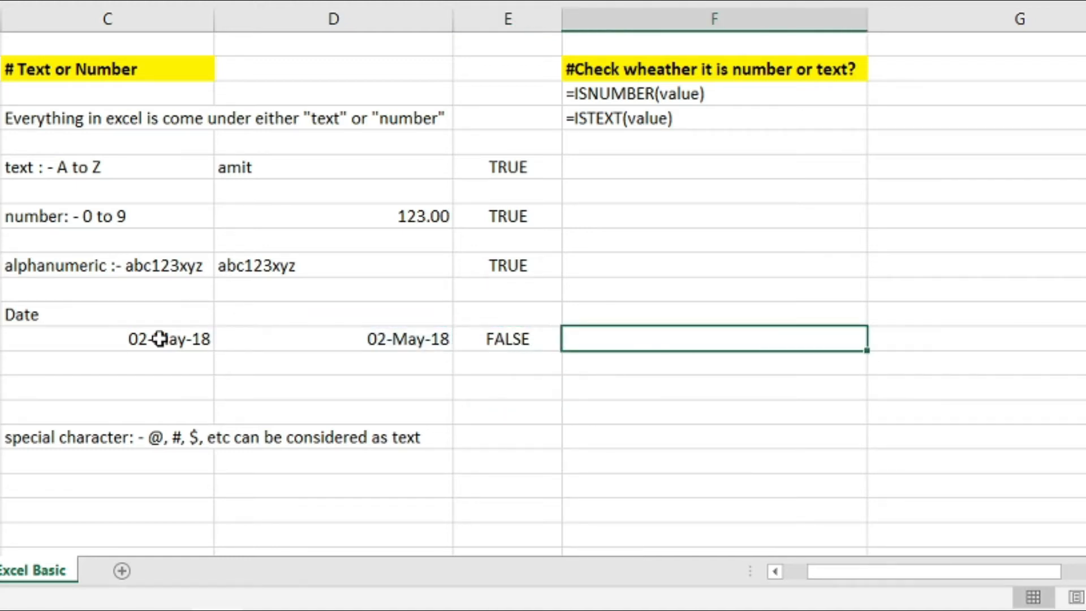
{"action": "key", "text": "Left"}
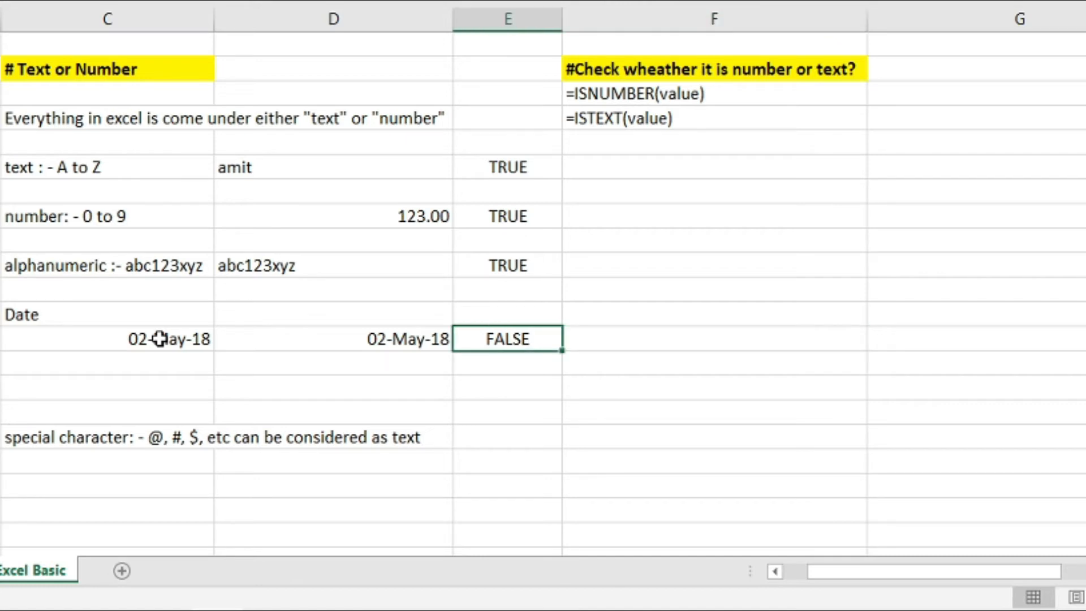
Enter an ISNUMBER formula in F13 that checks whether the date in D13 is a number.
{"action": "key", "text": "Right"}
{"action": "type", "text": "=isnu"}
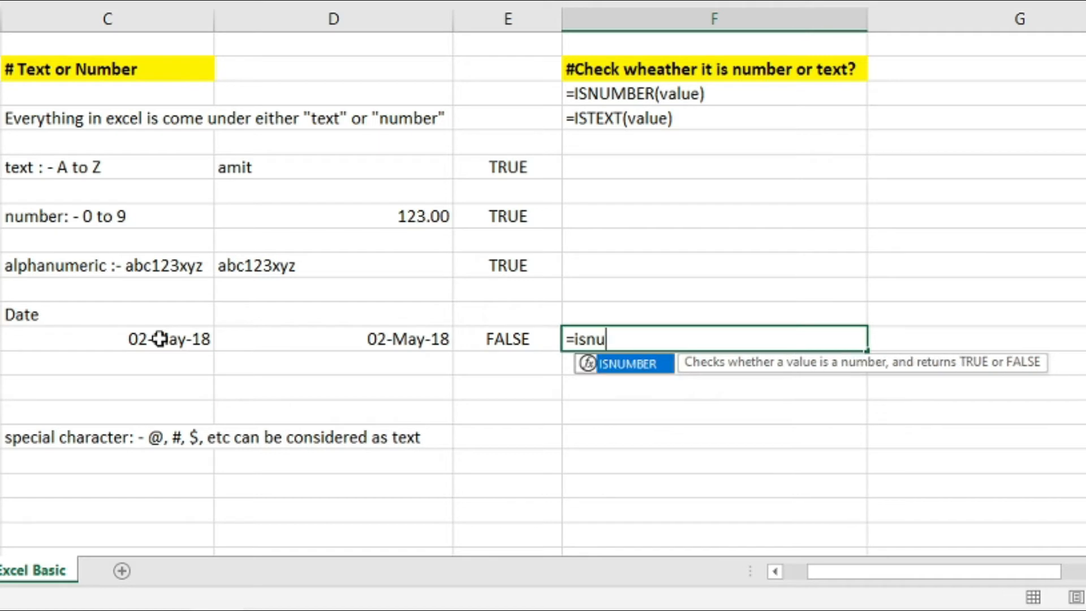
{"action": "key", "text": "Tab"}
{"action": "key", "text": "Left"}
{"action": "key", "text": "Left"}
{"action": "key", "text": "Return"}
{"action": "key", "text": "Up"}
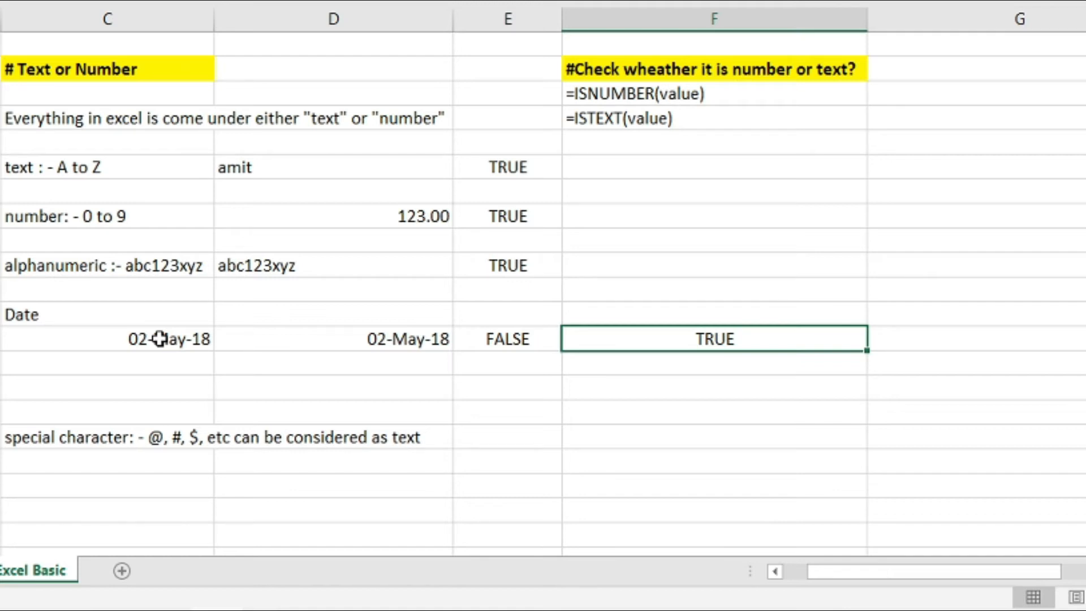
Review the word alignment rule in column I and enter a sample first name in I13 to demonstrate it.
{"action": "key", "text": "Right"}
{"action": "key", "text": "Right"}
{"action": "key", "text": "Right"}
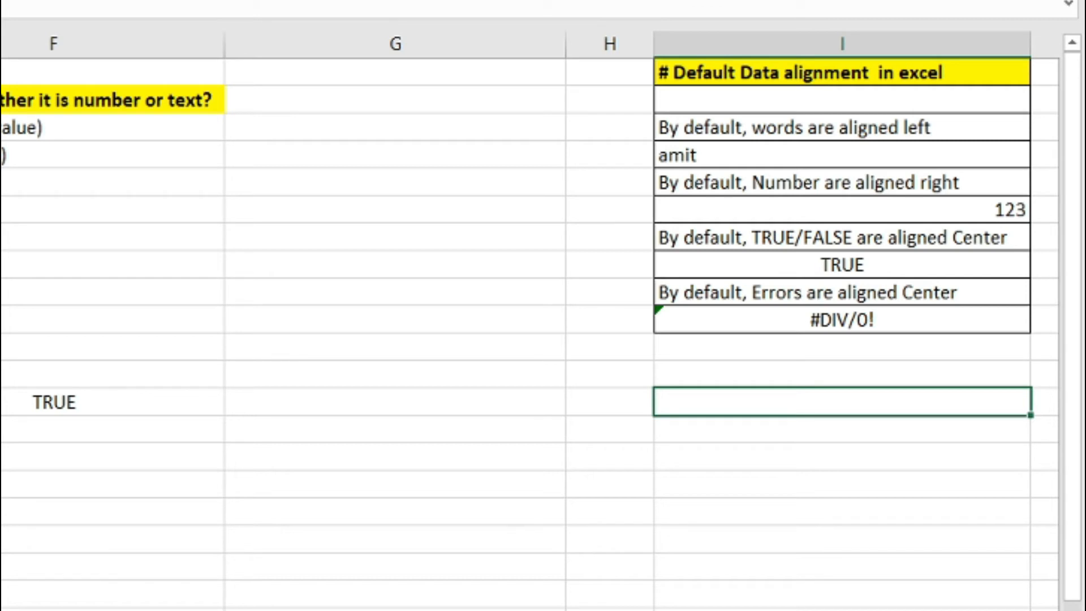
{"action": "left_click_drag", "start_coordinate": [746, 127], "coordinate": [752, 149]}
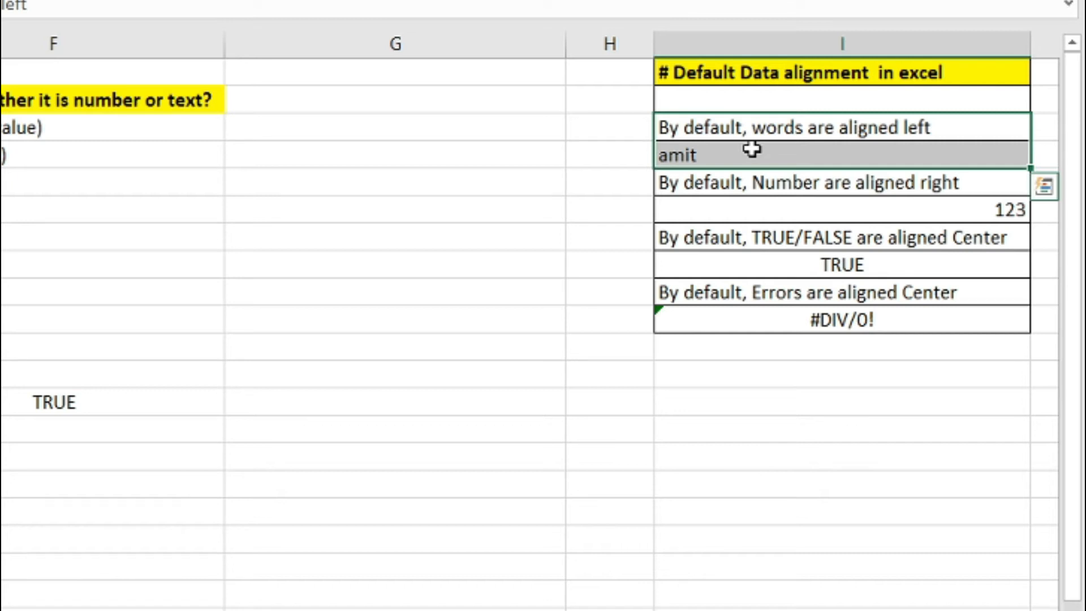
{"action": "left_click", "coordinate": [746, 393]}
{"action": "type", "text": "amit"}
{"action": "key", "text": "Return"}
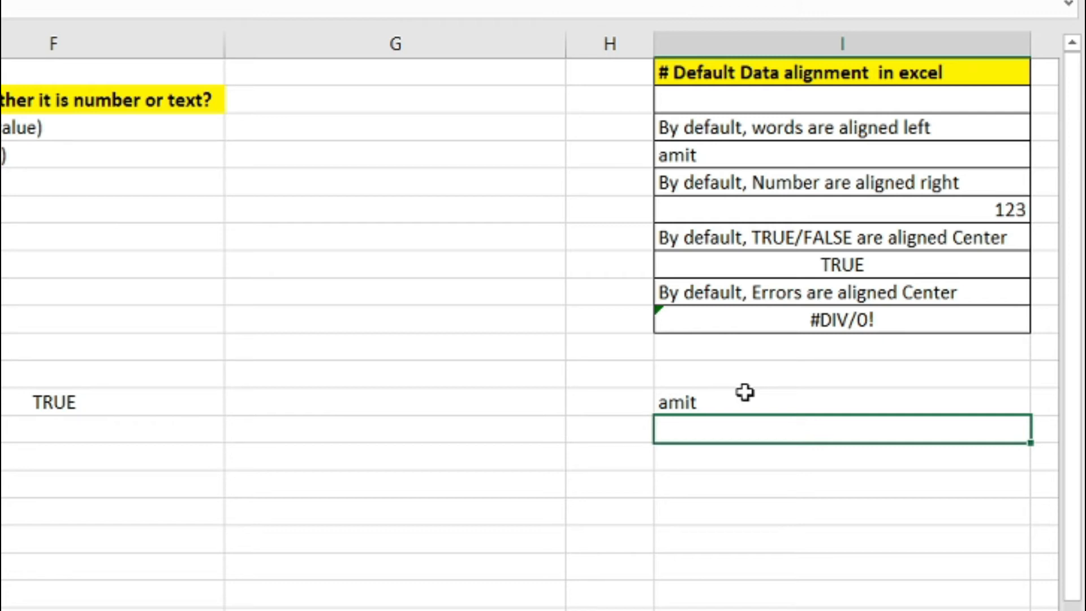
Enter 123 in I14 and compare its alignment with the default rule for numbers.
{"action": "type", "text": "123"}
{"action": "key", "text": "Return"}
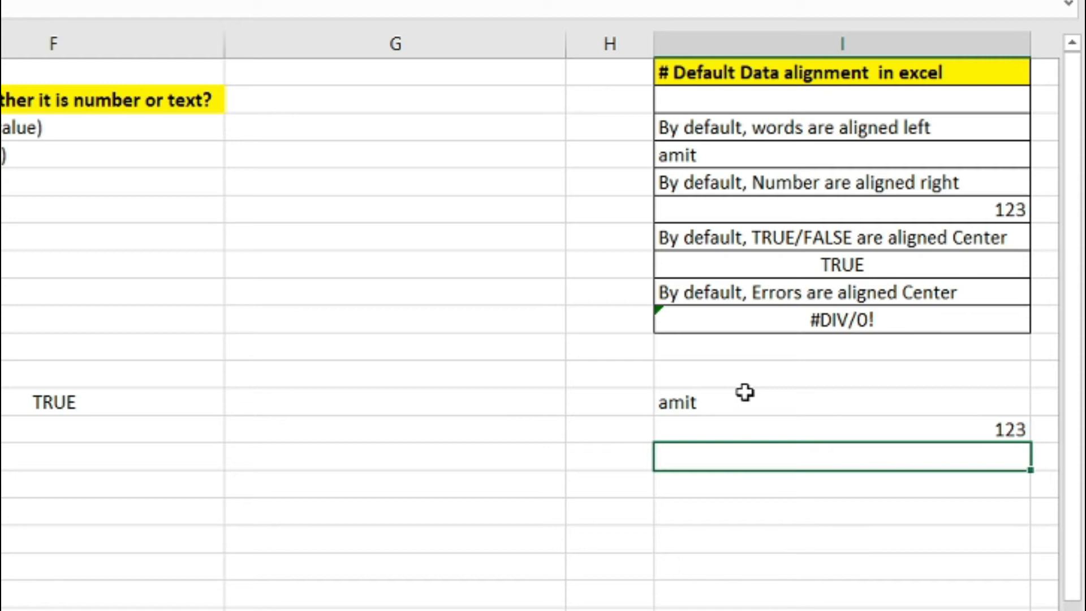
{"action": "left_click_drag", "start_coordinate": [863, 181], "coordinate": [860, 213]}
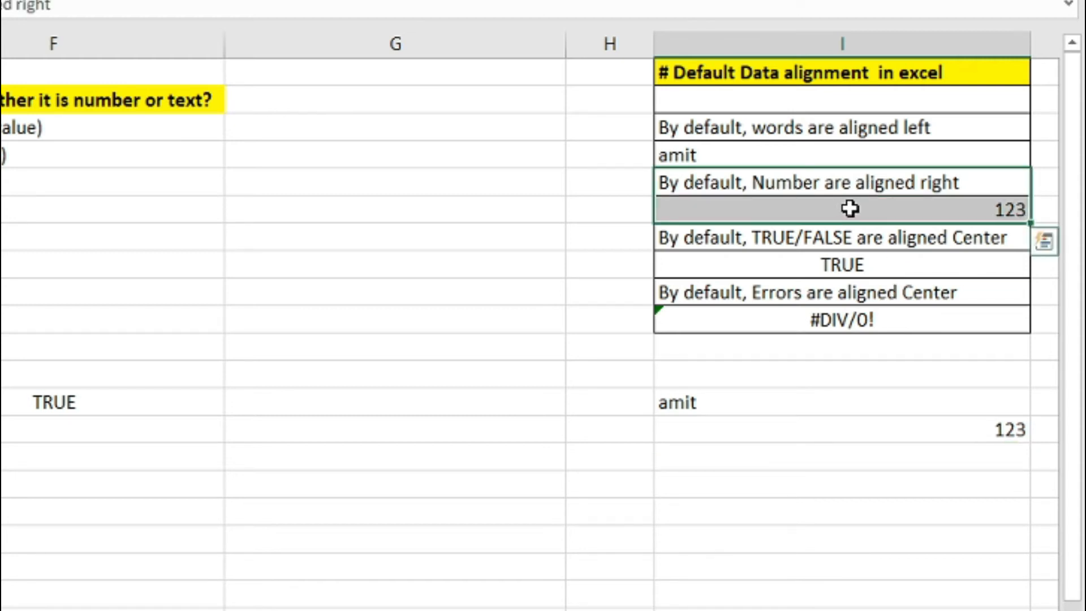
Enter FALSE in I16 and compare its alignment with the default rule for TRUE/FALSE values.
{"action": "left_click", "coordinate": [829, 487]}
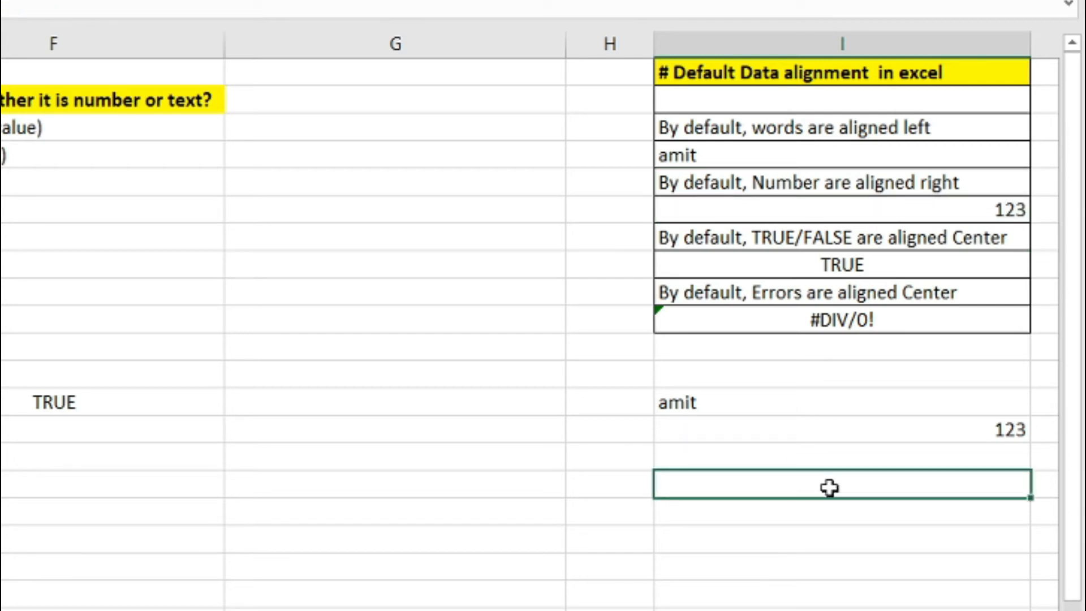
{"action": "type", "text": "false"}
{"action": "key", "text": "Return"}
{"action": "left_click", "coordinate": [829, 485]}
{"action": "left_click_drag", "start_coordinate": [704, 244], "coordinate": [766, 254]}
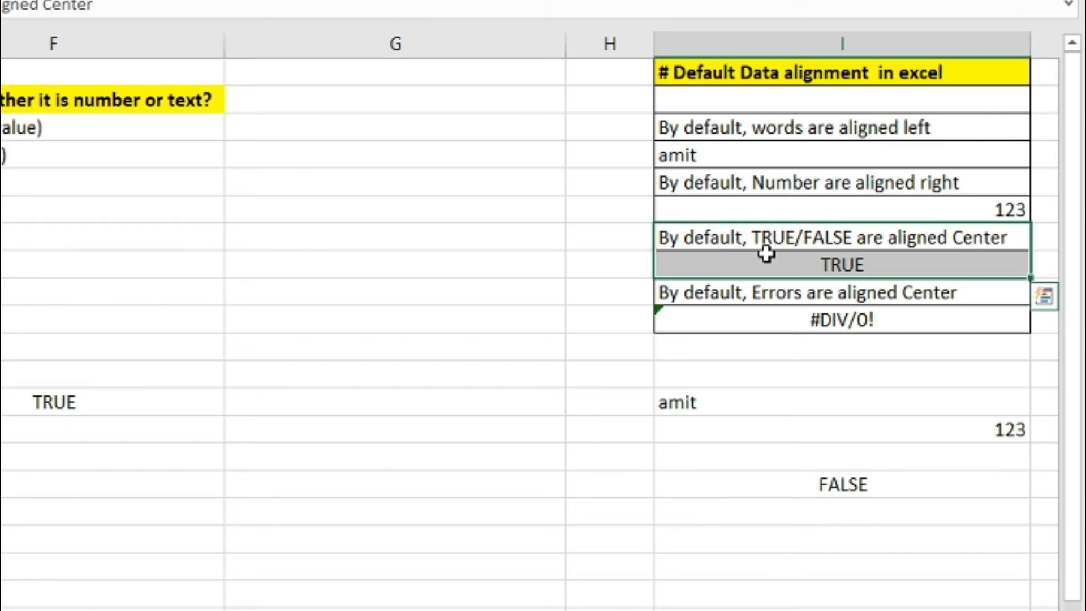
Enter the formula =10/0 in I18 and compare its alignment with the default rule for errors.
{"action": "left_click", "coordinate": [809, 543]}
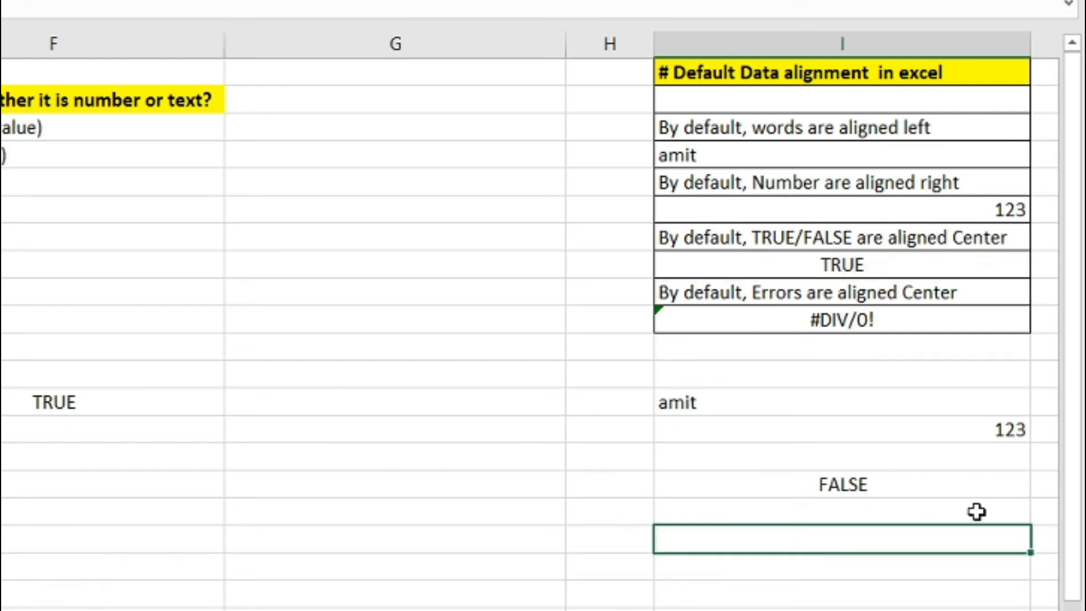
{"action": "type", "text": "=10/0"}
{"action": "key", "text": "Return"}
{"action": "key", "text": "Up"}
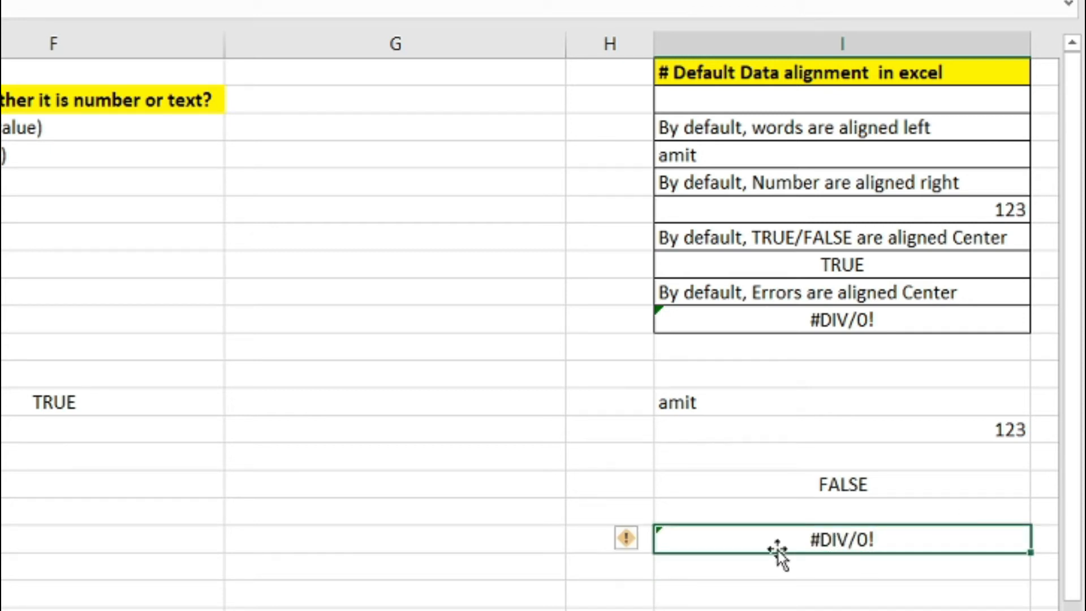
{"action": "left_click_drag", "start_coordinate": [806, 296], "coordinate": [861, 307]}
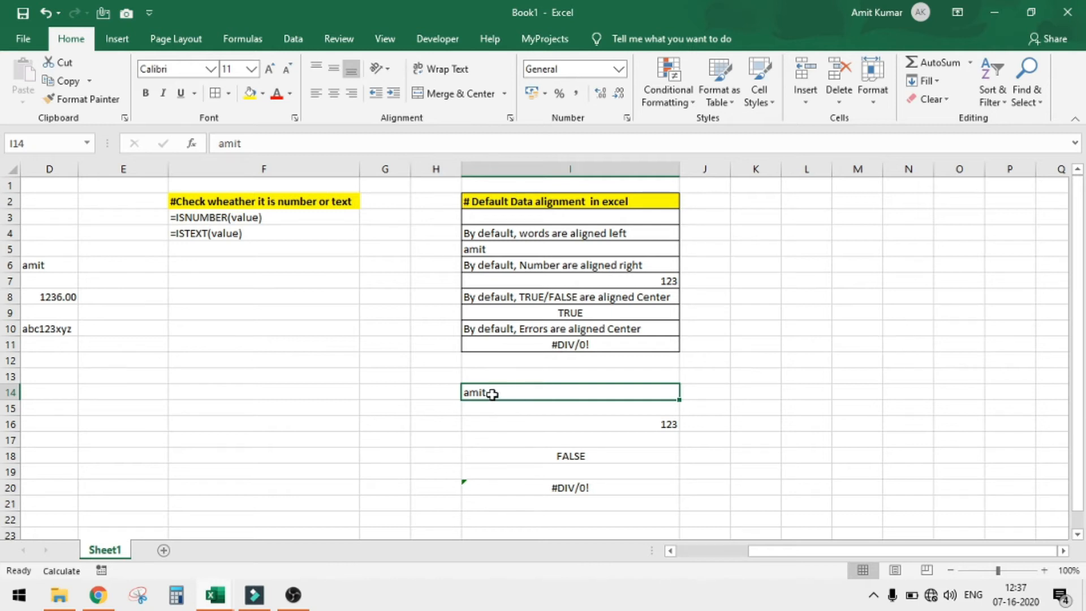
Apply left, centre and right horizontal alignment in turn to the sample values in I14:I20.
{"action": "left_click", "coordinate": [595, 426]}
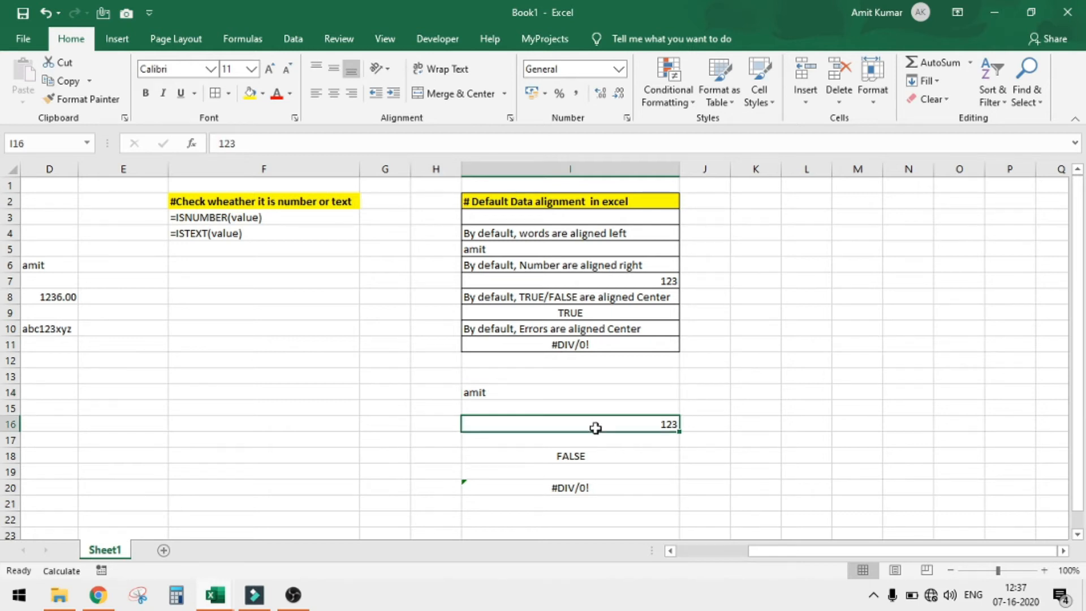
{"action": "left_click_drag", "start_coordinate": [529, 391], "coordinate": [514, 493]}
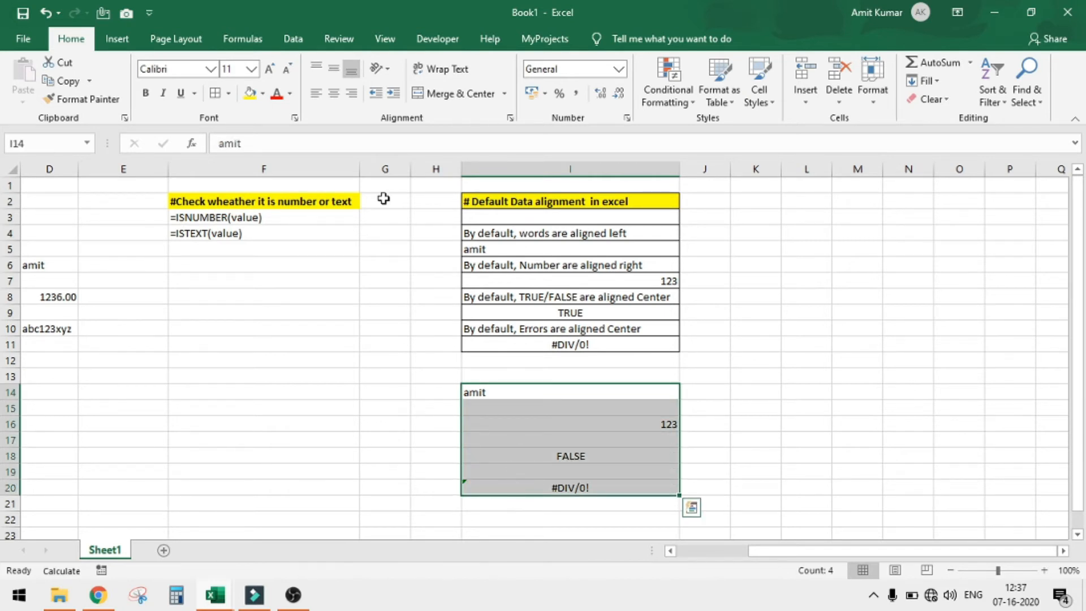
{"action": "left_click", "coordinate": [319, 97]}
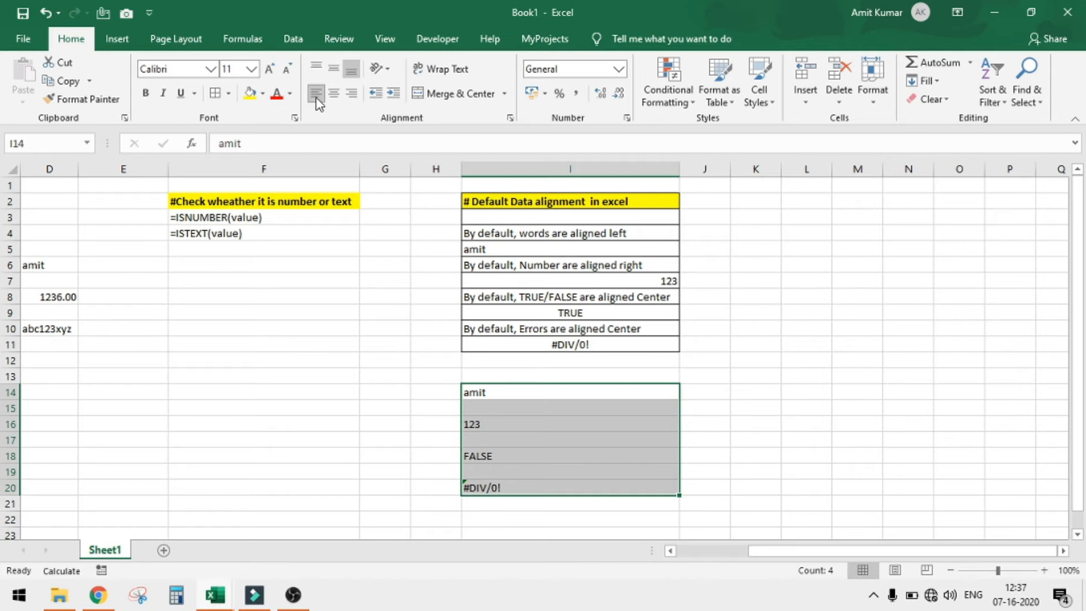
{"action": "left_click", "coordinate": [338, 93]}
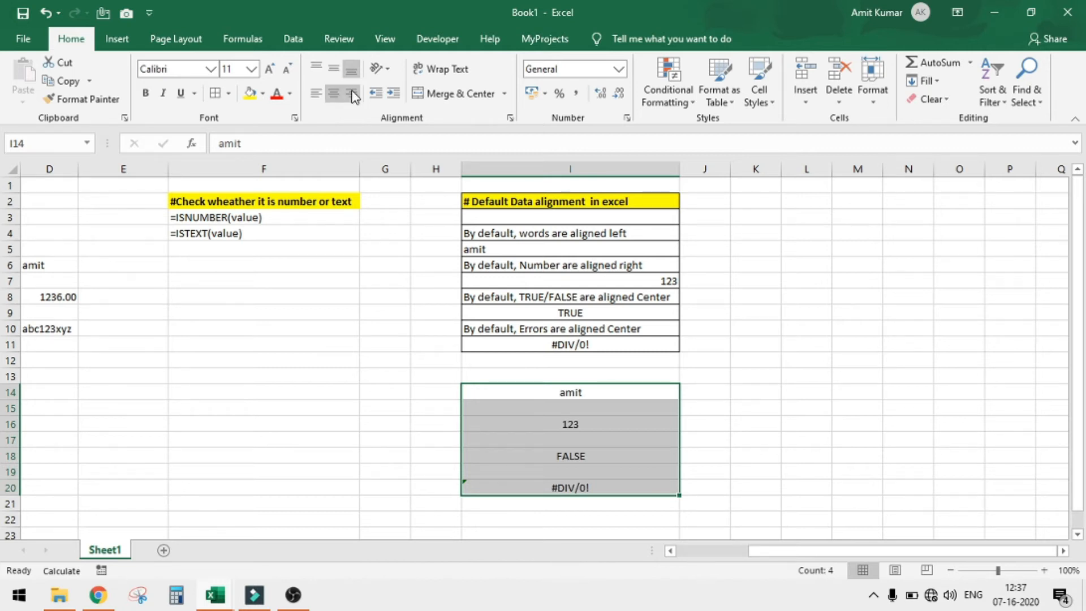
{"action": "left_click", "coordinate": [352, 94]}
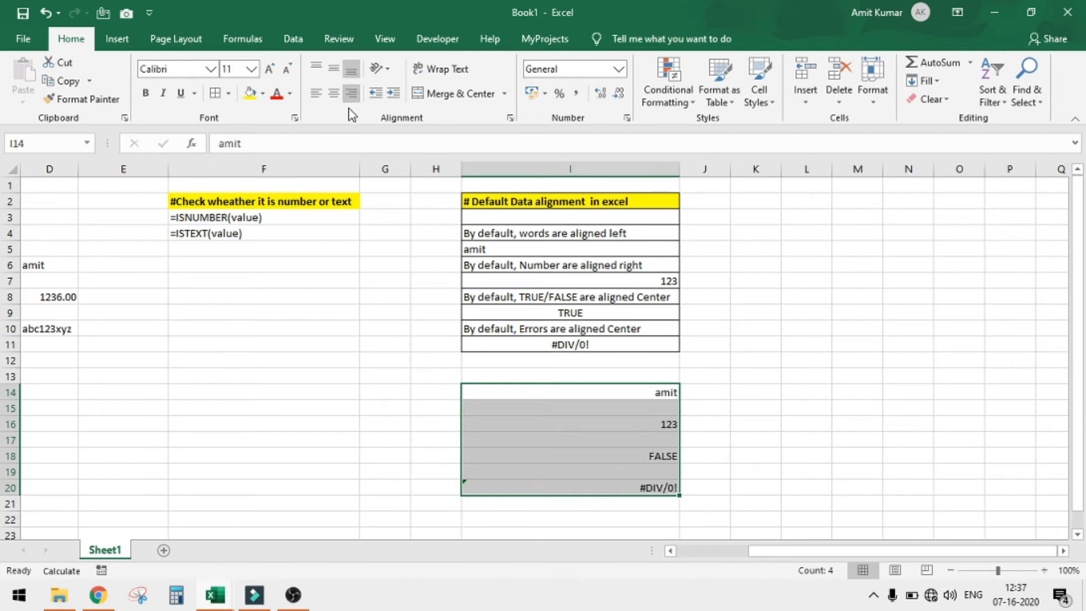
{"action": "left_click", "coordinate": [352, 94]}
Examine the #Grouping notes in the box beneath cell N1, beyond the default alignment table.
{"action": "left_click", "coordinate": [705, 313]}
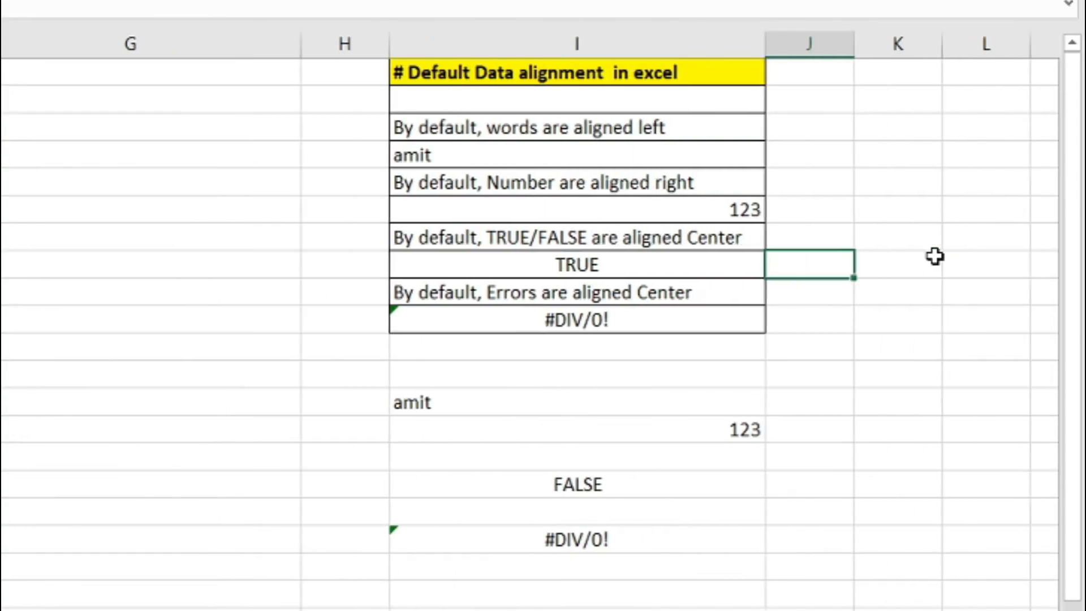
{"action": "key", "text": "Right"}
{"action": "key", "text": "Right"}
{"action": "key", "text": "Right"}
{"action": "key", "text": "Right"}
{"action": "key", "text": "Right"}
{"action": "key", "text": "Right"}
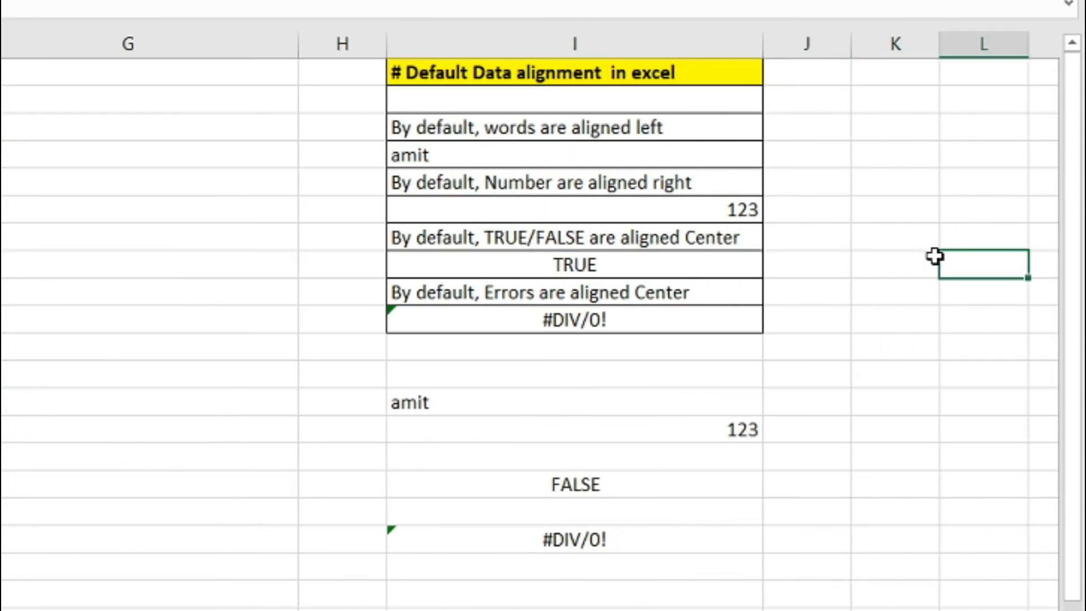
{"action": "key", "text": "Right"}
{"action": "key", "text": "Right"}
{"action": "key", "text": "Right"}
{"action": "key", "text": "Left"}
{"action": "key", "text": "Left"}
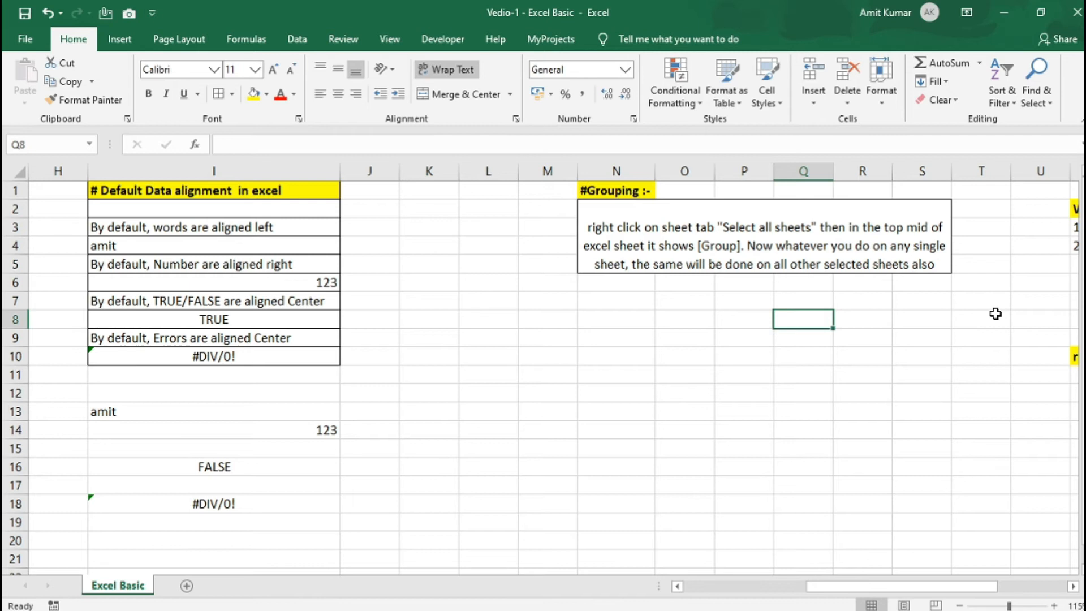
Add three blank worksheets after the Excel Basic sheet.
{"action": "left_click", "coordinate": [188, 586]}
{"action": "left_click", "coordinate": [242, 586]}
{"action": "left_click", "coordinate": [302, 587]}
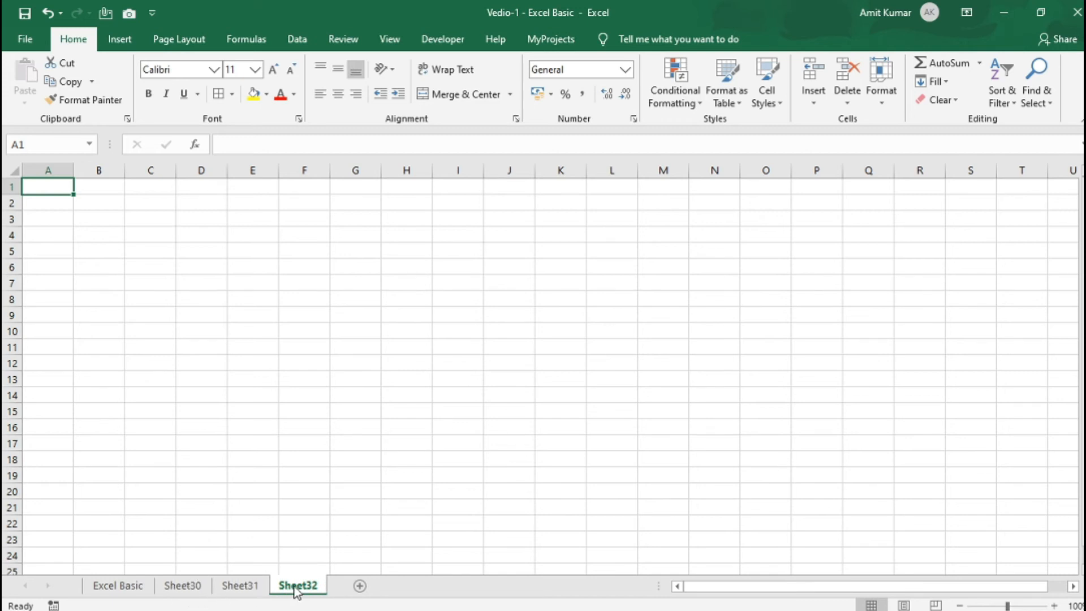
Group Sheet30, Sheet31 and Sheet32 and enter "first heading" in cell A1 of the grouped sheets.
{"action": "left_click", "coordinate": [191, 588]}
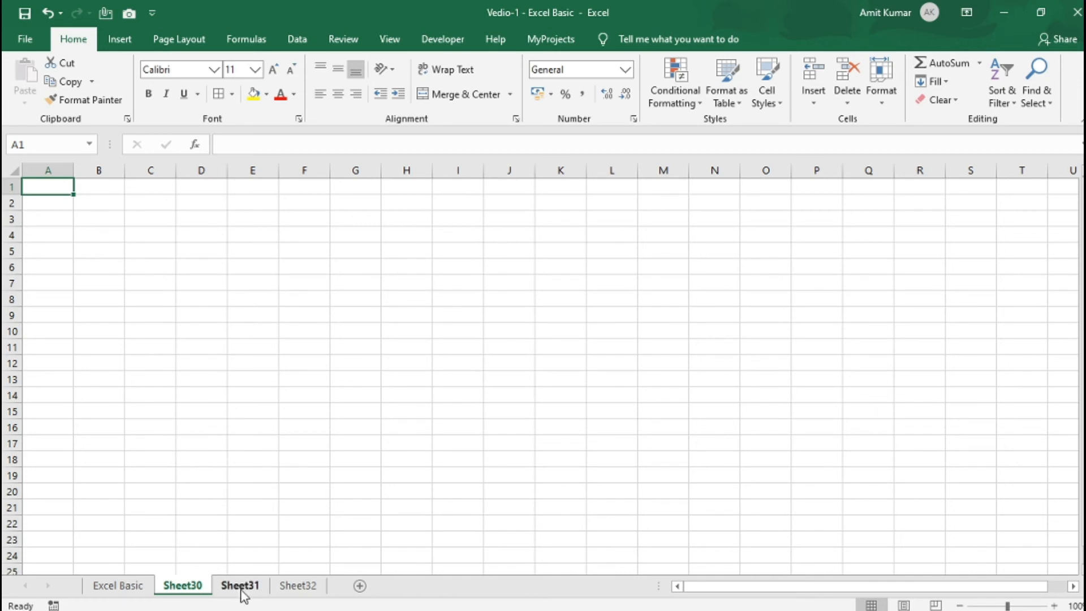
{"action": "left_click", "coordinate": [241, 588], "text": "ctrl"}
{"action": "left_click", "coordinate": [297, 589], "text": "ctrl"}
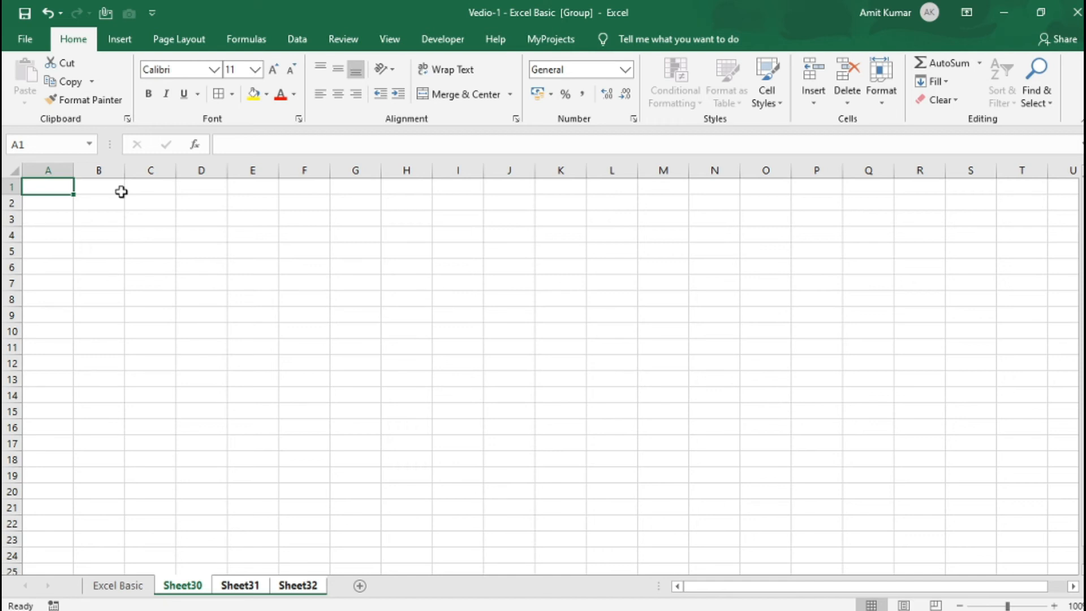
{"action": "type", "text": "first heading"}
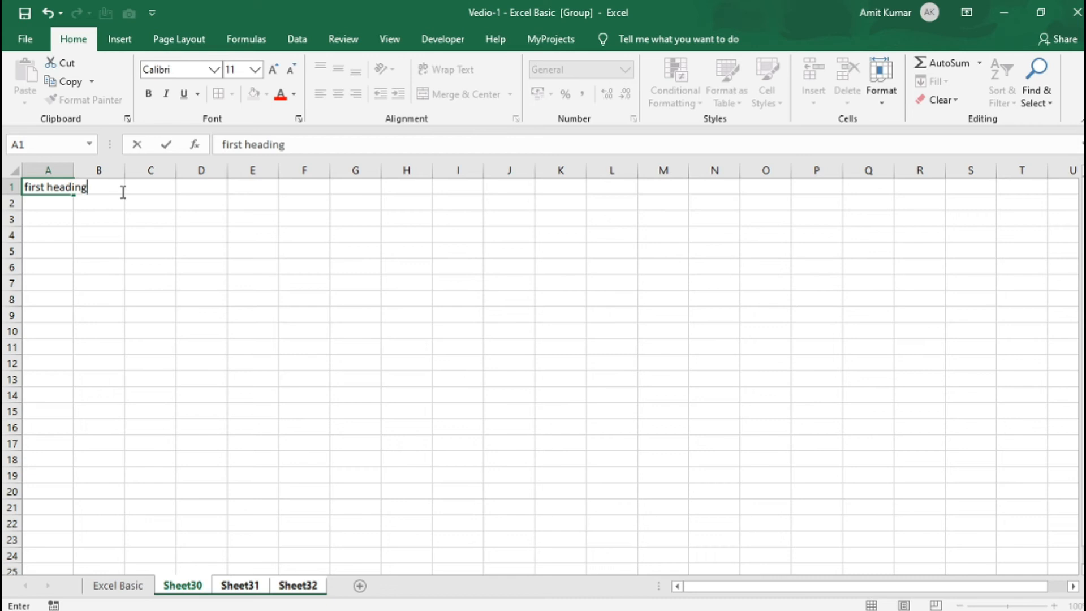
{"action": "key", "text": "Return"}
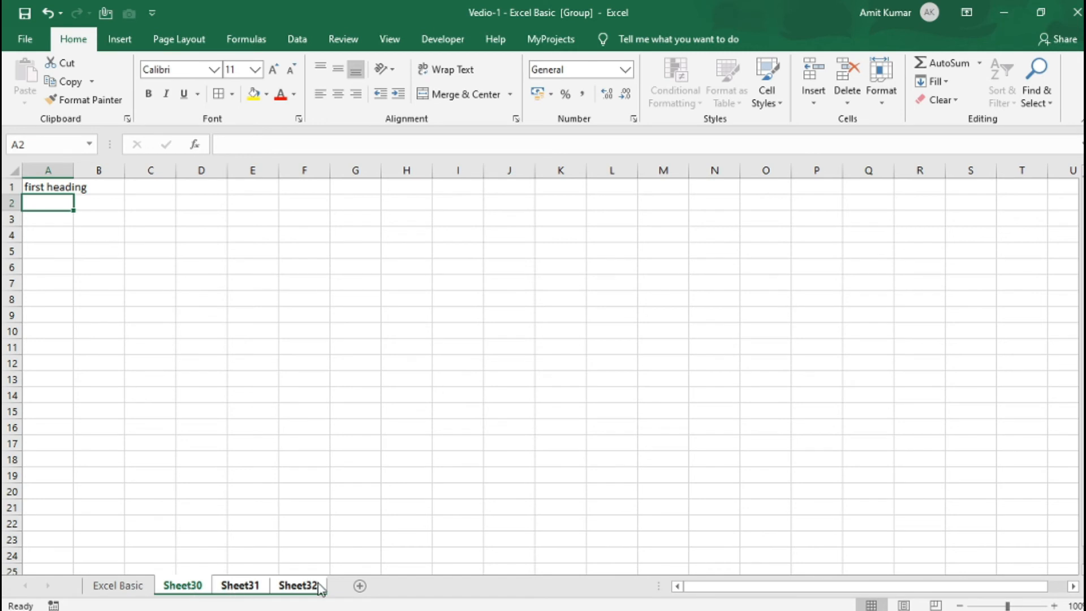
Ungroup the sheets and check cell A1 on Sheet30, Sheet31 and Sheet32.
{"action": "left_click", "coordinate": [235, 587]}
{"action": "left_click", "coordinate": [314, 587]}
{"action": "left_click", "coordinate": [125, 588], "text": "shift"}
{"action": "left_click", "coordinate": [126, 588]}
{"action": "left_click", "coordinate": [182, 586]}
{"action": "left_click", "coordinate": [233, 588]}
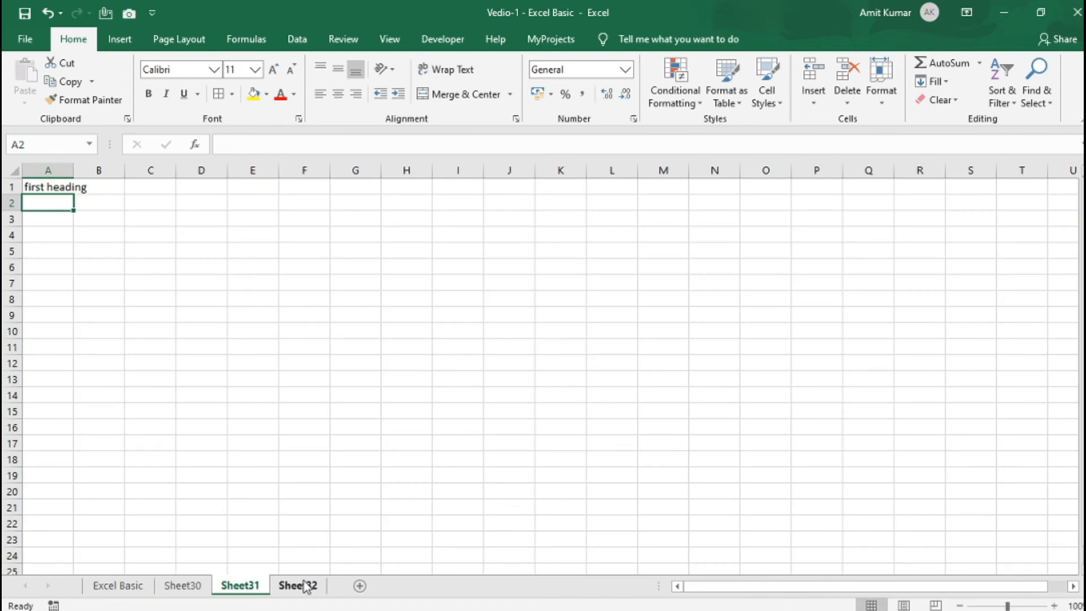
{"action": "left_click", "coordinate": [306, 587]}
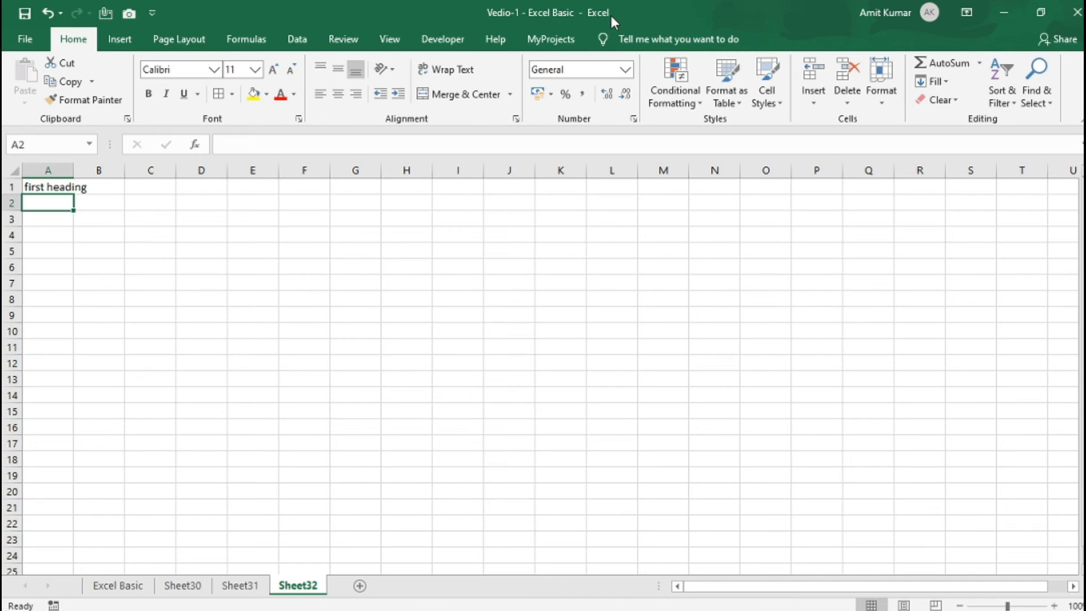
Group Sheet30 to Sheet32 to check the title bar, and read the "What not possible with grouping ?" notes on Excel Basic.
{"action": "left_click", "coordinate": [251, 587], "text": "ctrl"}
{"action": "left_click", "coordinate": [204, 587], "text": "ctrl"}
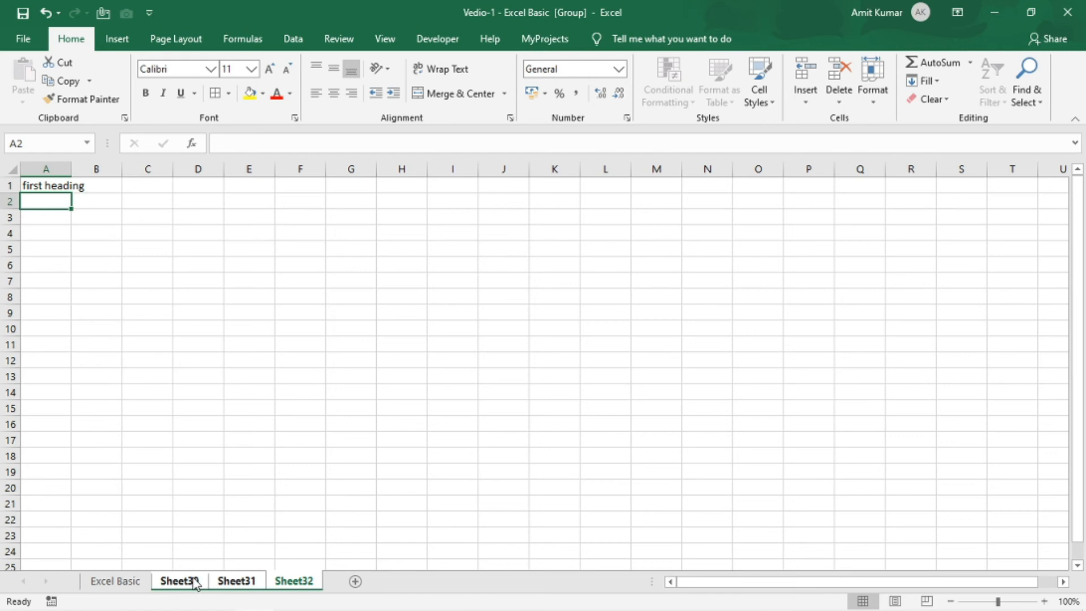
{"action": "left_click", "coordinate": [121, 585], "text": "ctrl"}
{"action": "left_click", "coordinate": [121, 585]}
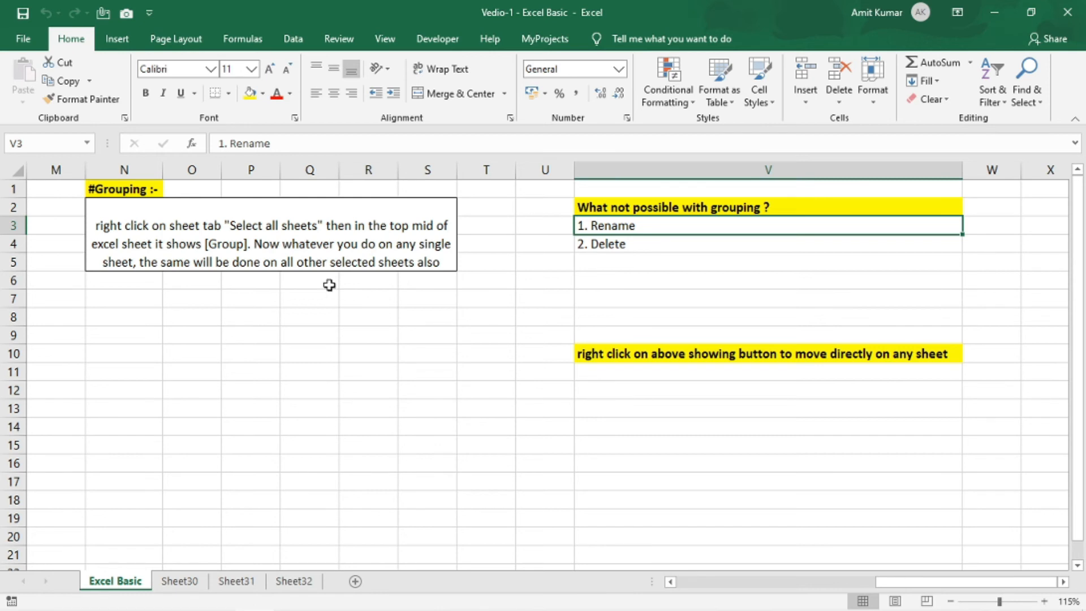
Group Sheet30, Sheet31 and Sheet32, and rename Sheet32 as New1 while the group is selected.
{"action": "left_click", "coordinate": [180, 583]}
{"action": "left_click", "coordinate": [247, 585], "text": "ctrl"}
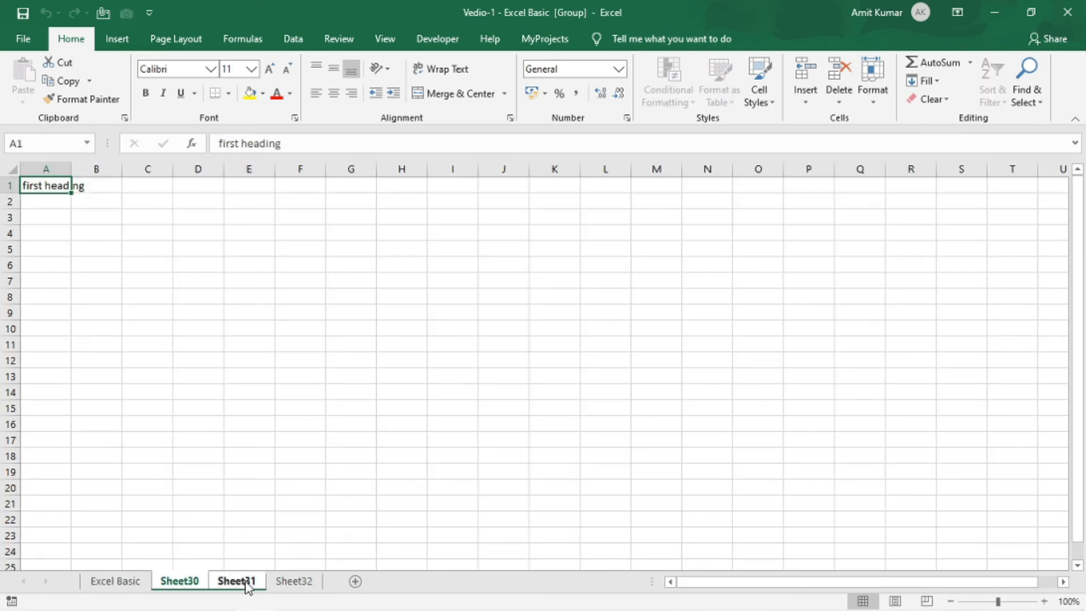
{"action": "right_click", "coordinate": [290, 584]}
{"action": "left_click", "coordinate": [291, 584]}
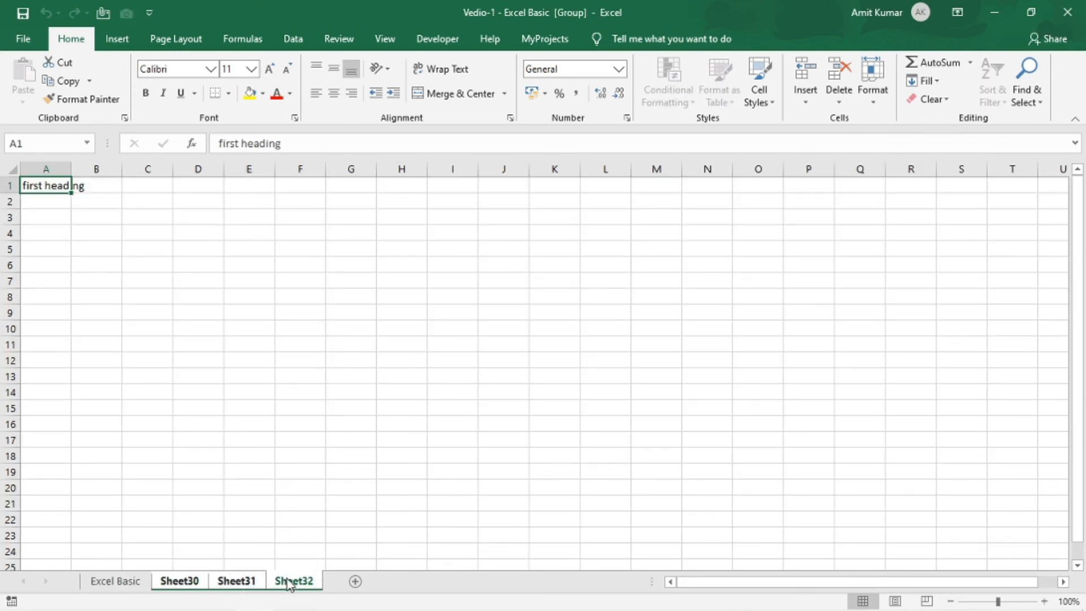
{"action": "right_click", "coordinate": [290, 585]}
{"action": "left_click", "coordinate": [351, 413]}
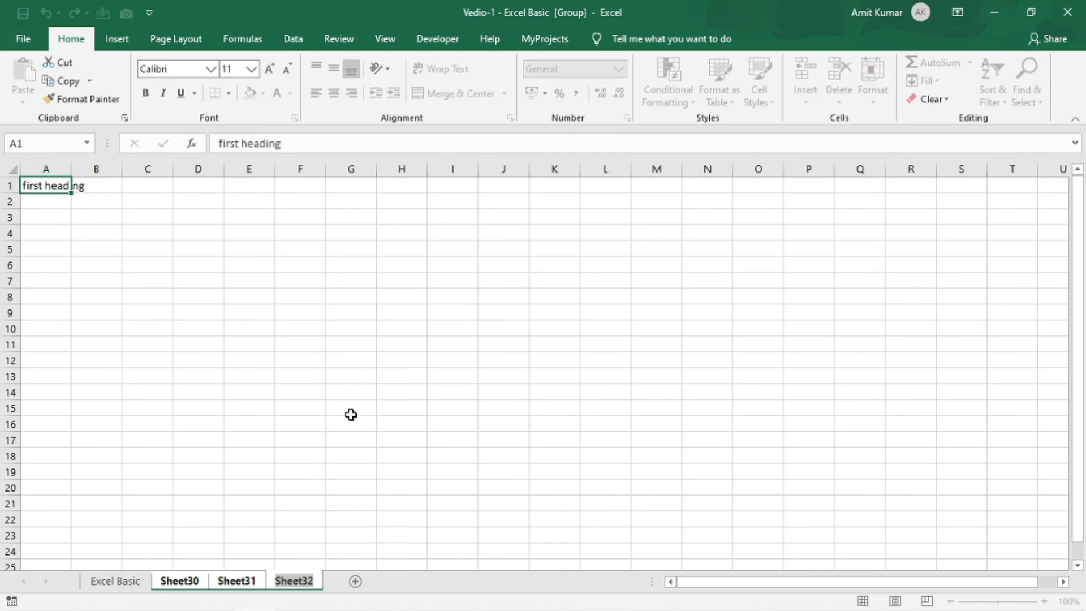
{"action": "type", "text": "New1"}
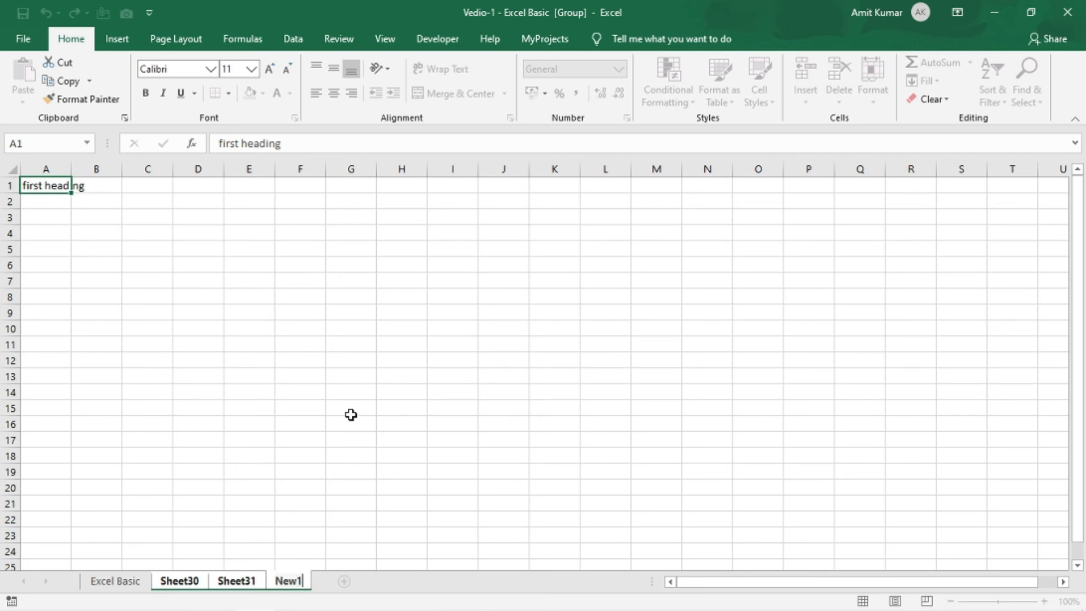
{"action": "key", "text": "Return"}
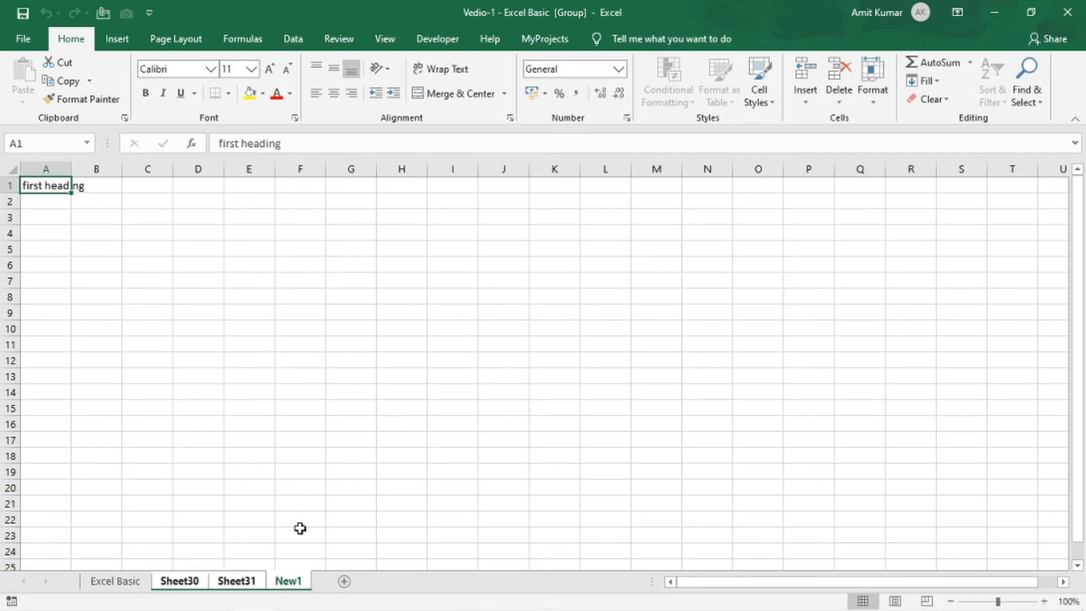
Check the names of the previously grouped sheets and review the Delete note in V4 of Excel Basic.
{"action": "left_click", "coordinate": [195, 587]}
{"action": "left_click", "coordinate": [229, 590]}
{"action": "left_click", "coordinate": [284, 589]}
{"action": "left_click", "coordinate": [123, 583]}
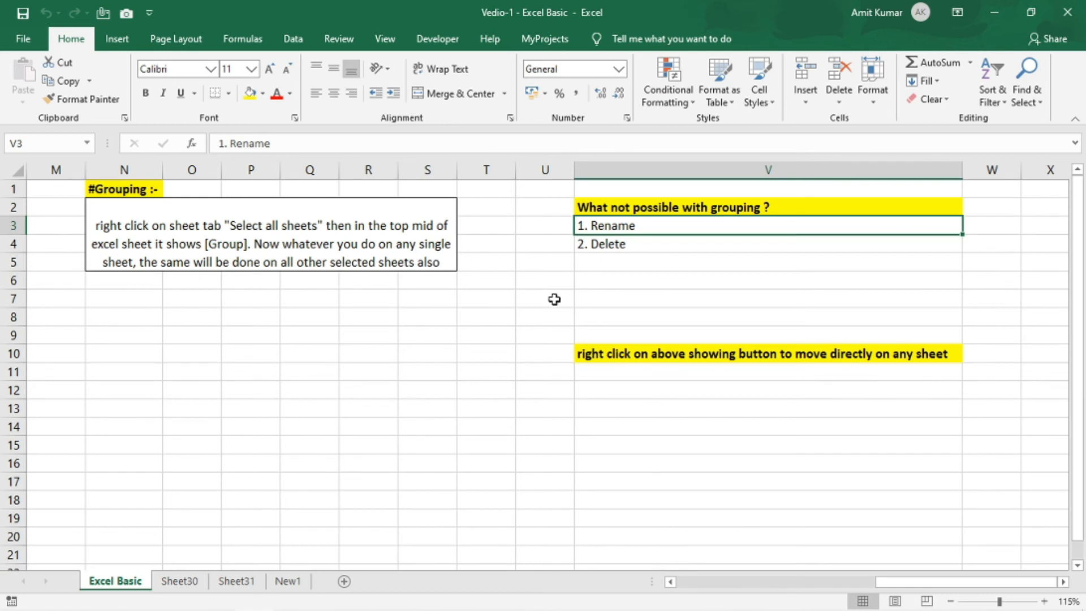
{"action": "left_click", "coordinate": [639, 246]}
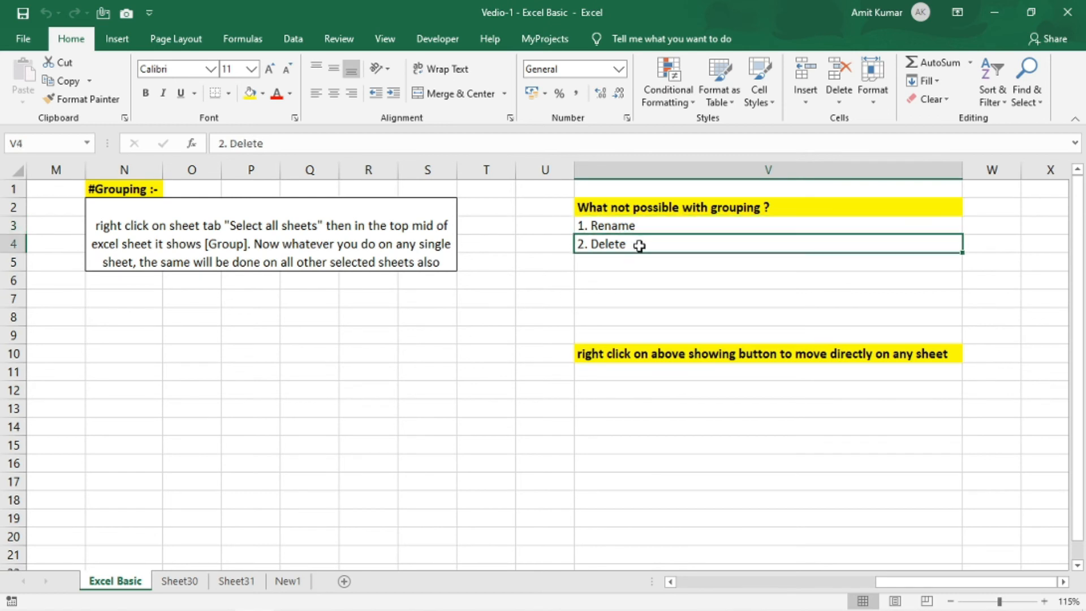
Group New1, Sheet31, Sheet30 and Excel Basic, and try to delete all four worksheets at once.
{"action": "left_click", "coordinate": [278, 587]}
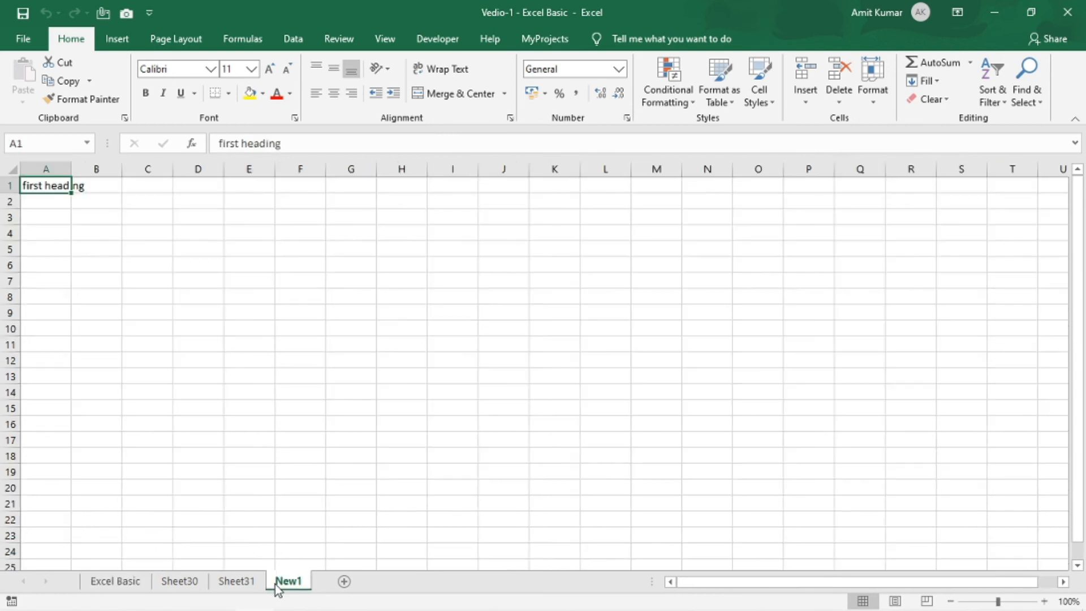
{"action": "left_click", "coordinate": [249, 588], "text": "ctrl"}
{"action": "left_click", "coordinate": [203, 588], "text": "ctrl"}
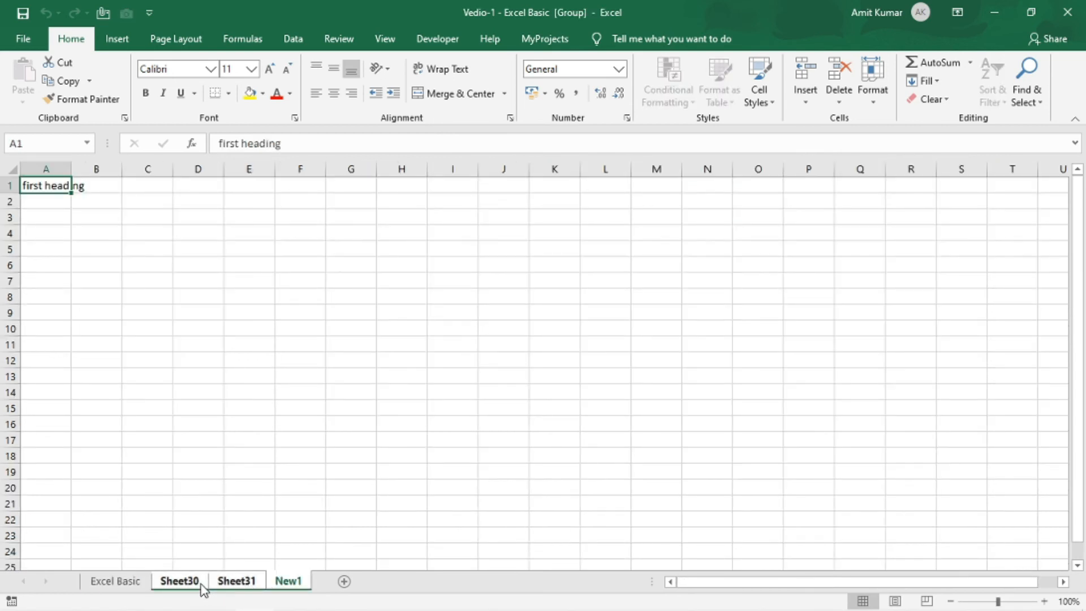
{"action": "right_click", "coordinate": [203, 587]}
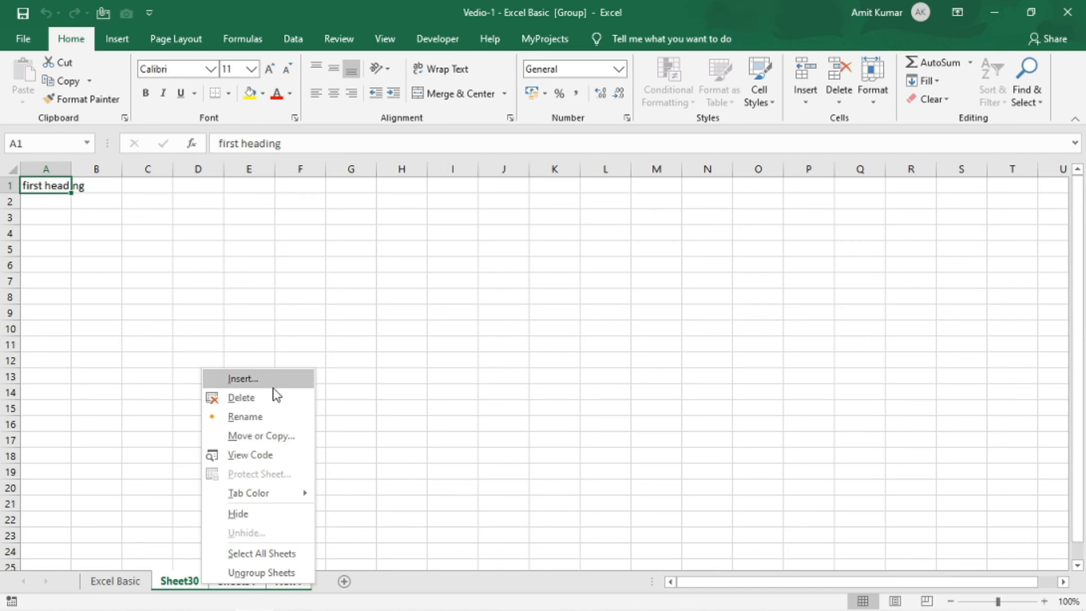
{"action": "key", "text": "Escape"}
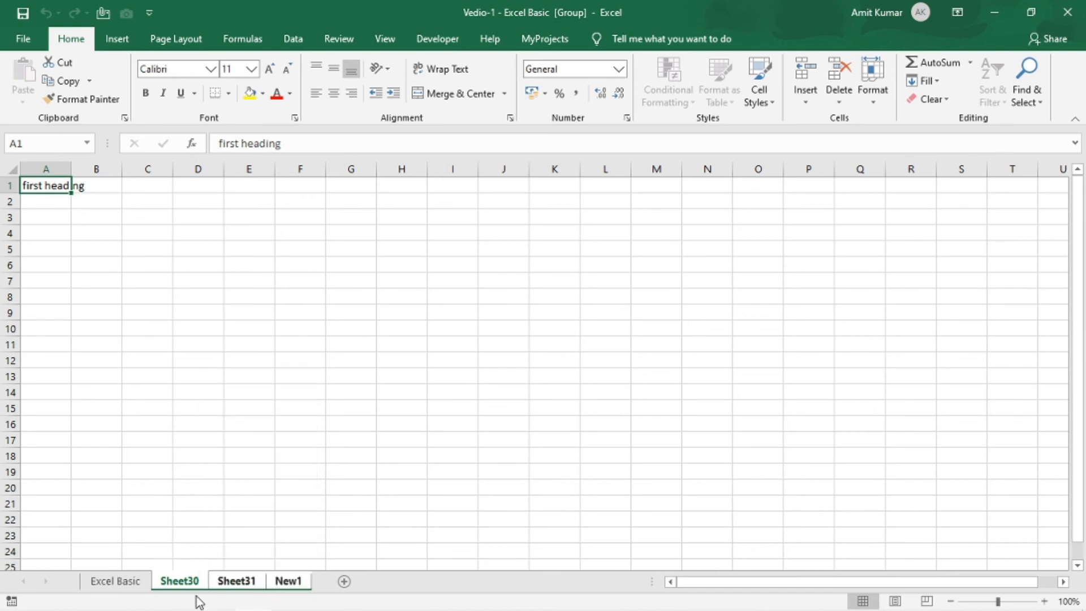
{"action": "left_click", "coordinate": [134, 582], "text": "ctrl"}
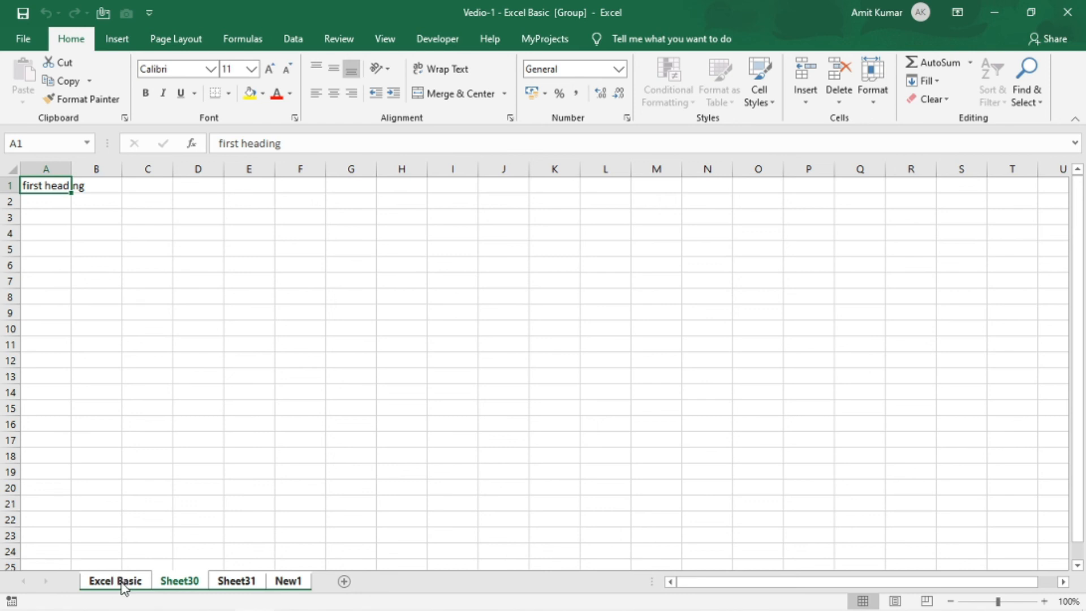
{"action": "right_click", "coordinate": [125, 586]}
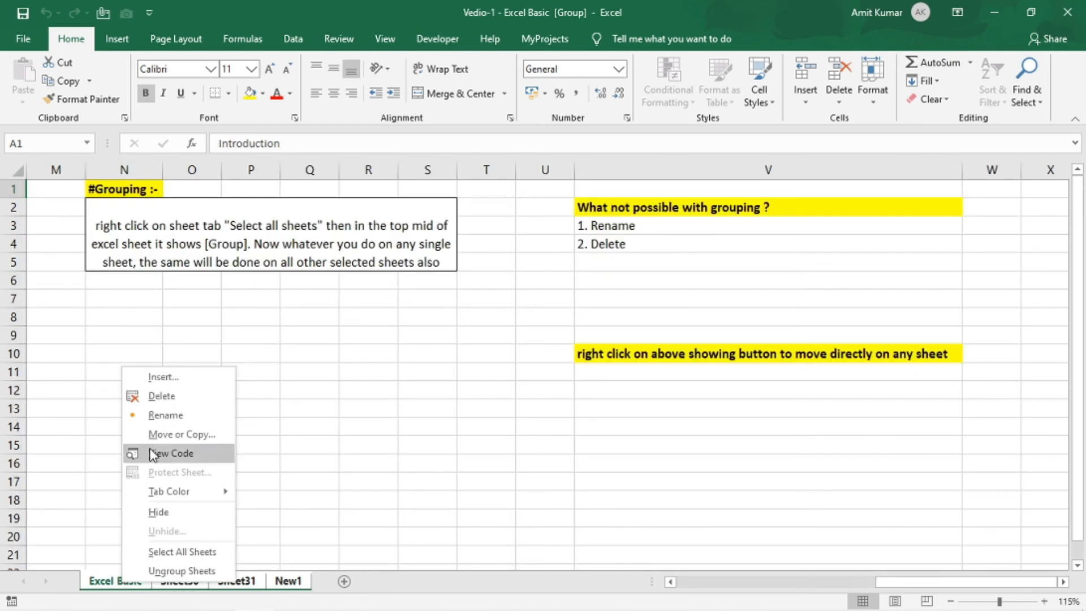
{"action": "left_click", "coordinate": [172, 403]}
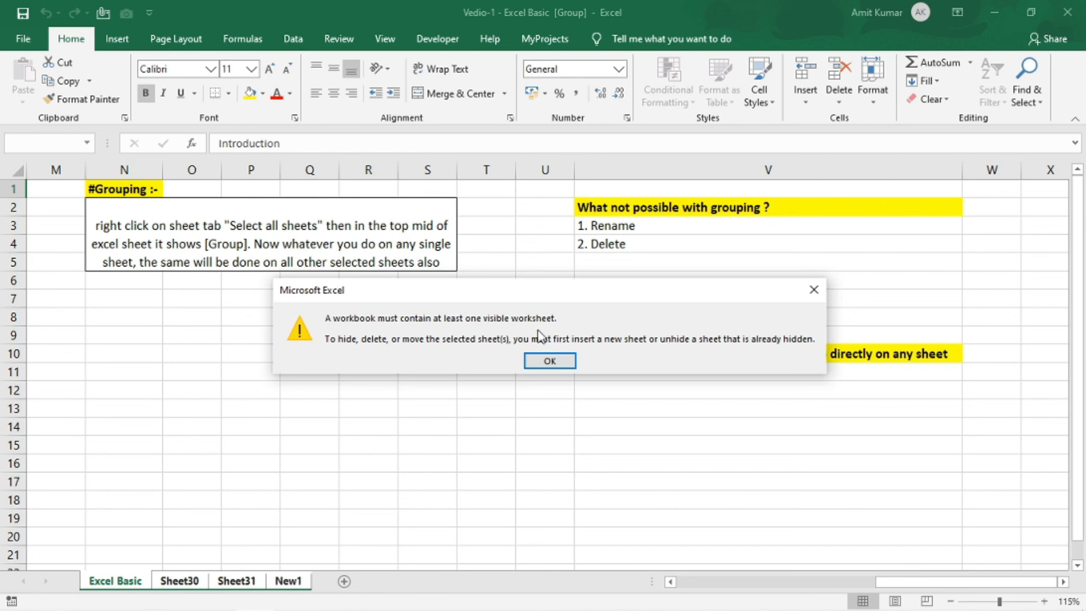
{"action": "left_click", "coordinate": [548, 361]}
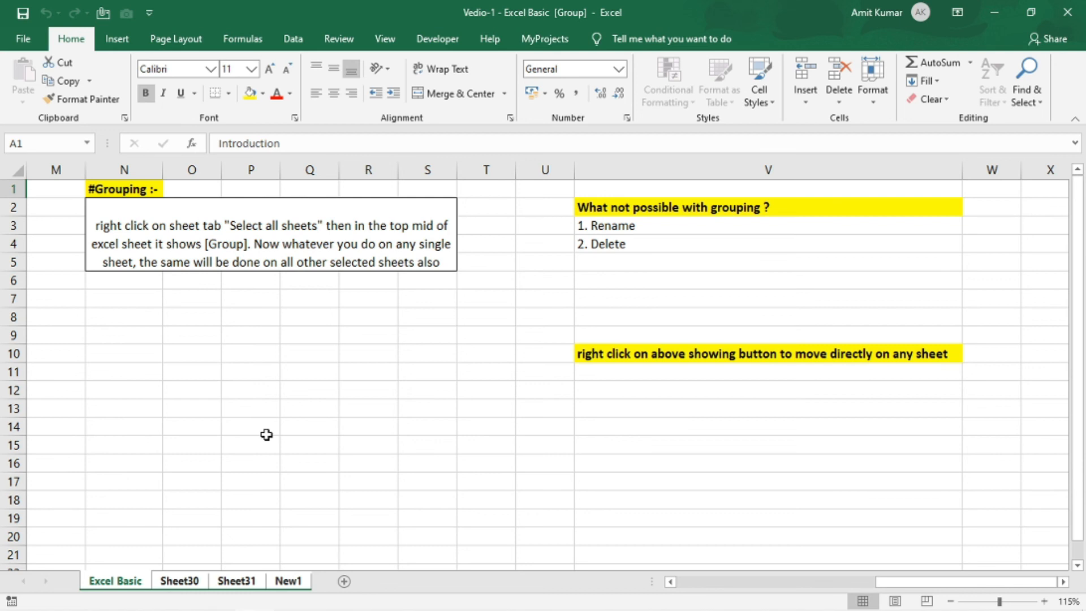
Group New1, Sheet31 and Sheet30, leaving out Excel Basic, and permanently delete the three worksheets together.
{"action": "left_click", "coordinate": [180, 581]}
{"action": "left_click", "coordinate": [282, 583]}
{"action": "left_click", "coordinate": [236, 583], "text": "ctrl"}
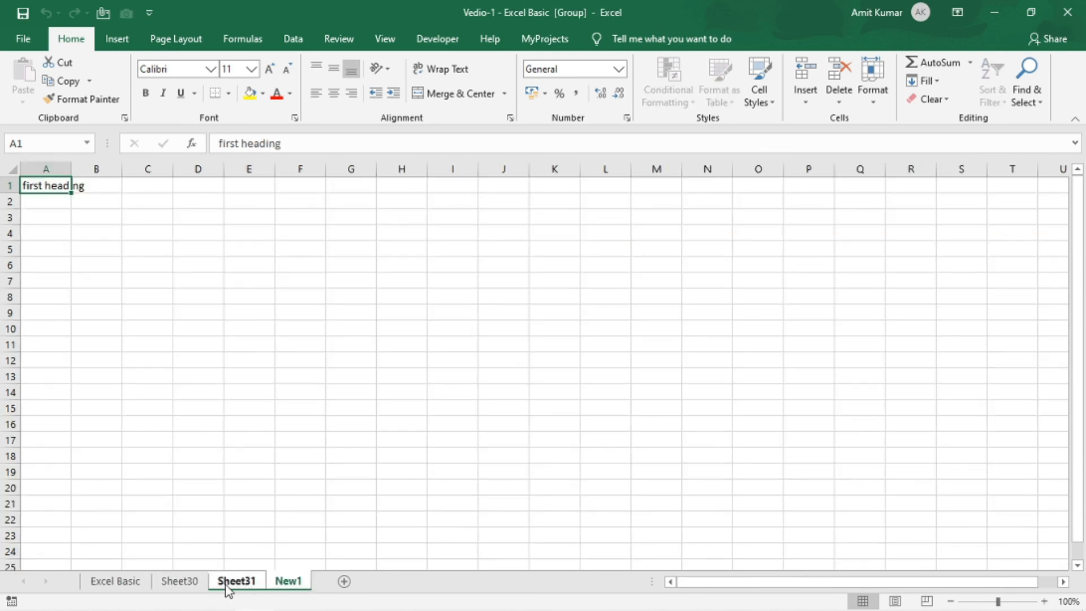
{"action": "left_click", "coordinate": [186, 583], "text": "ctrl"}
{"action": "right_click", "coordinate": [187, 585]}
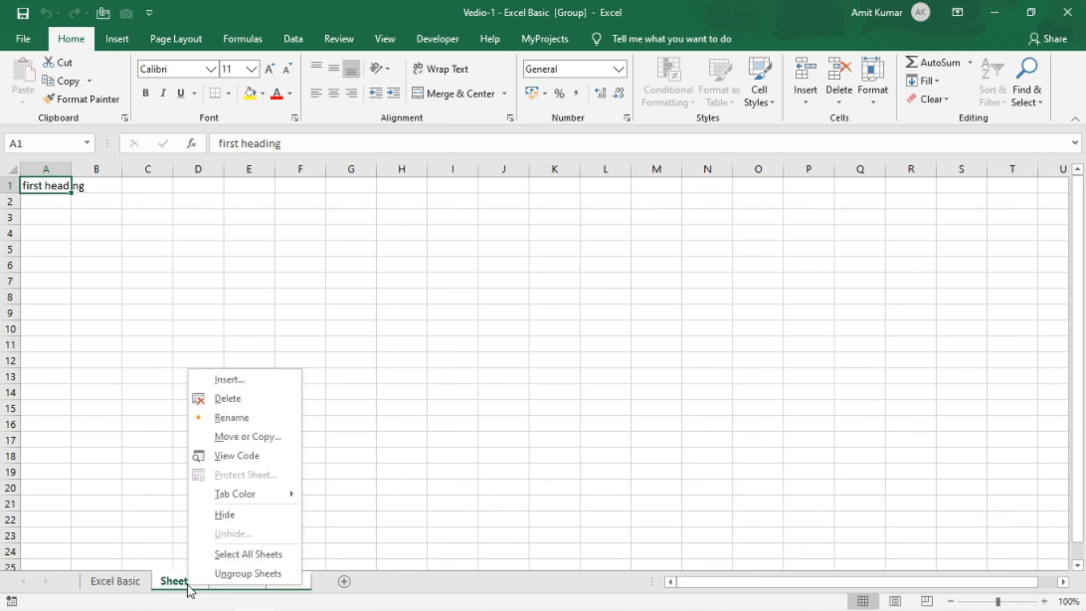
{"action": "left_click", "coordinate": [248, 404]}
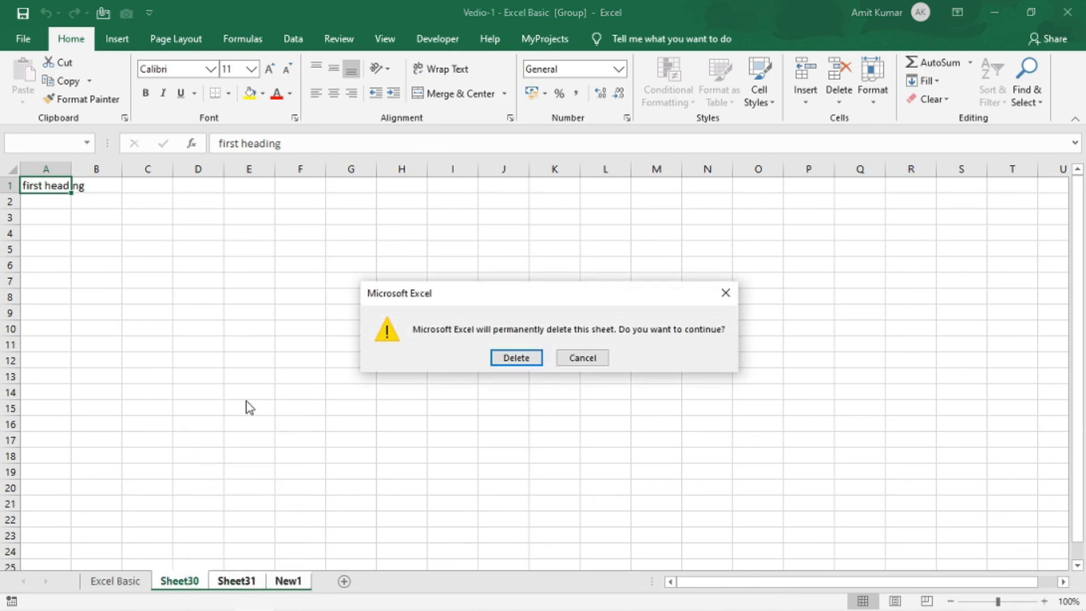
{"action": "left_click", "coordinate": [516, 358]}
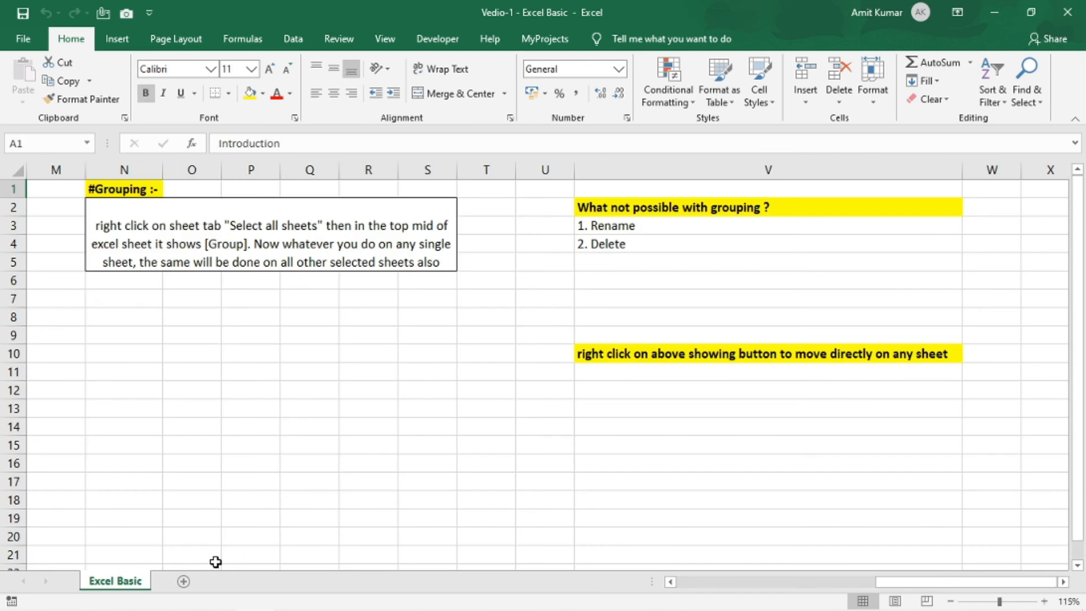
Review the Delete and Rename notes in V4 and V3 and the note in V10 about moving directly to any sheet.
{"action": "left_click", "coordinate": [635, 249]}
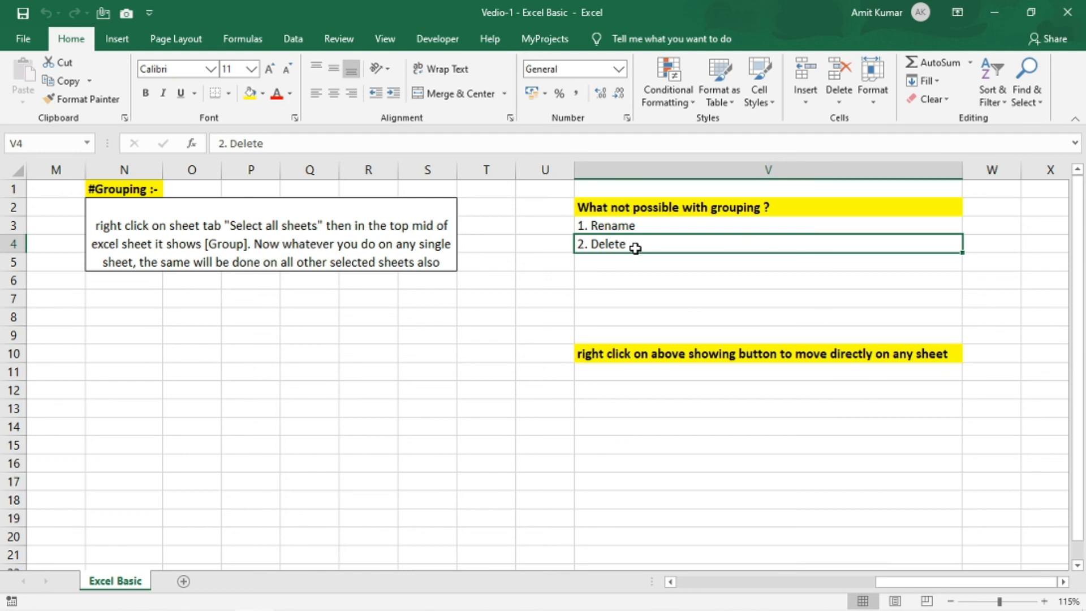
{"action": "left_click", "coordinate": [638, 224]}
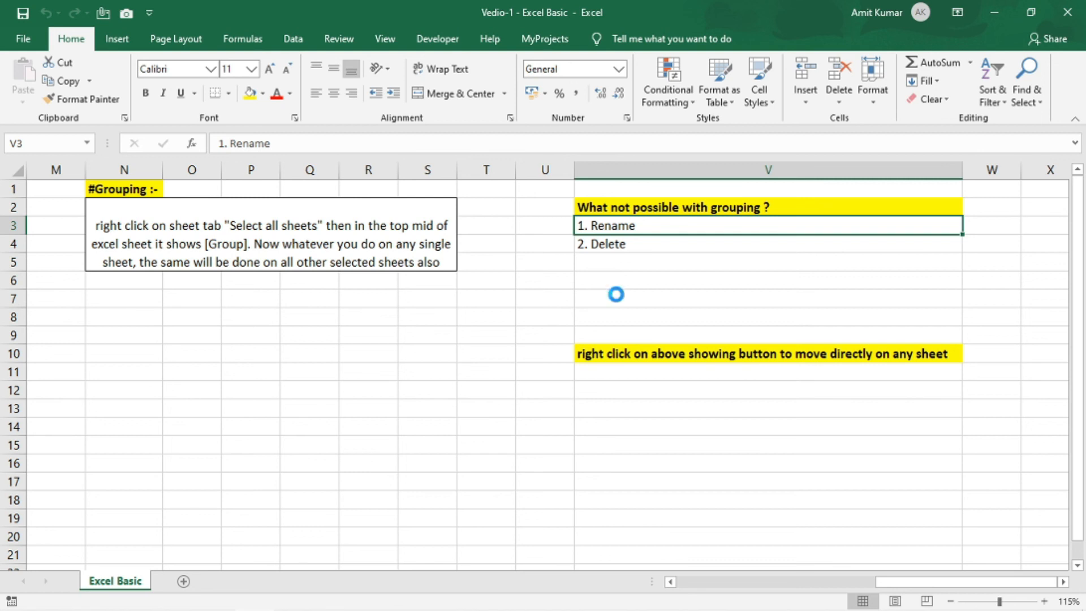
{"action": "left_click", "coordinate": [620, 355]}
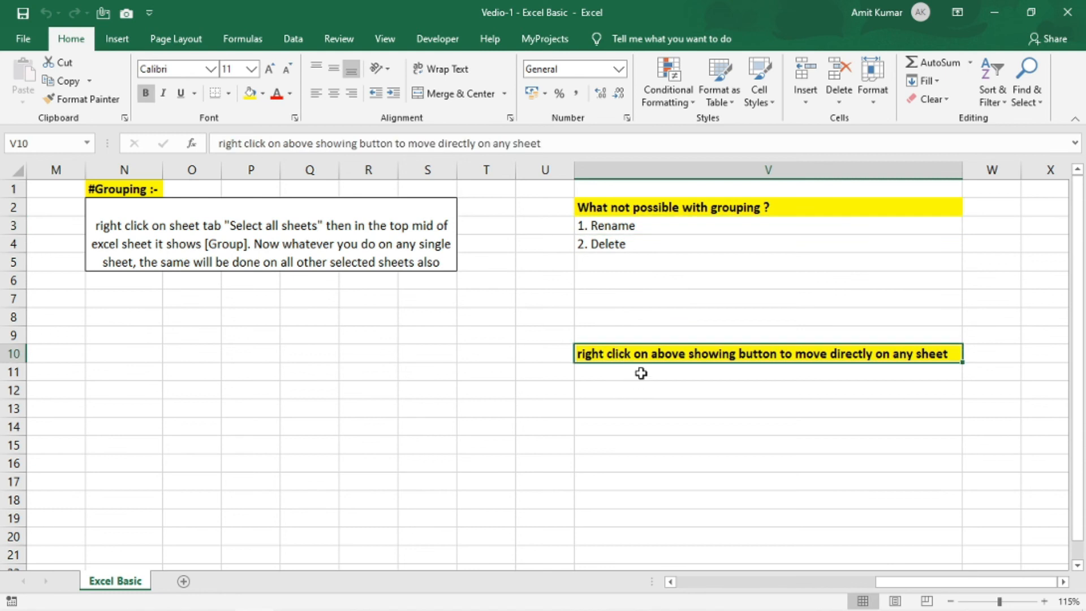
Add four new blank worksheets to the workbook after Excel Basic.
{"action": "left_click", "coordinate": [183, 581]}
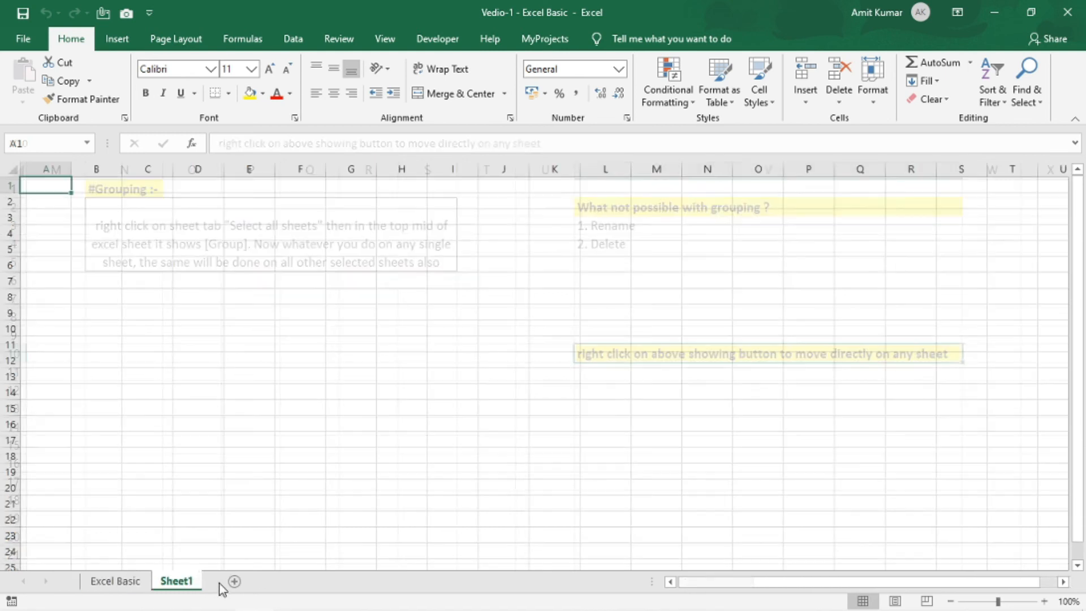
{"action": "left_click", "coordinate": [235, 583]}
{"action": "left_click", "coordinate": [308, 581]}
{"action": "left_click", "coordinate": [340, 581]}
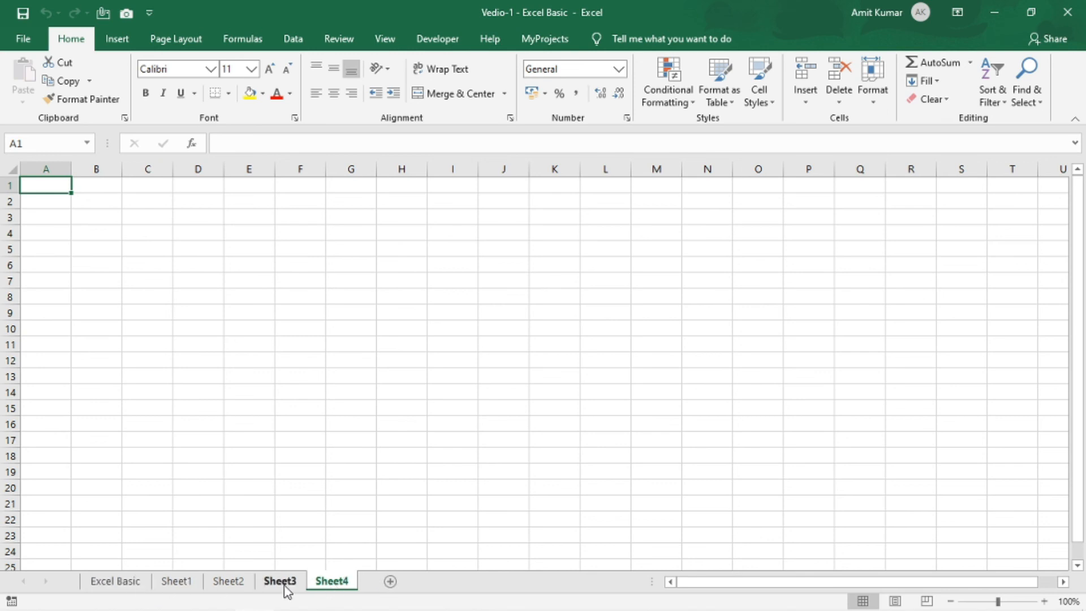
Return to Excel Basic and jump directly to Sheet4 through the Activate list of worksheets.
{"action": "left_click", "coordinate": [114, 587]}
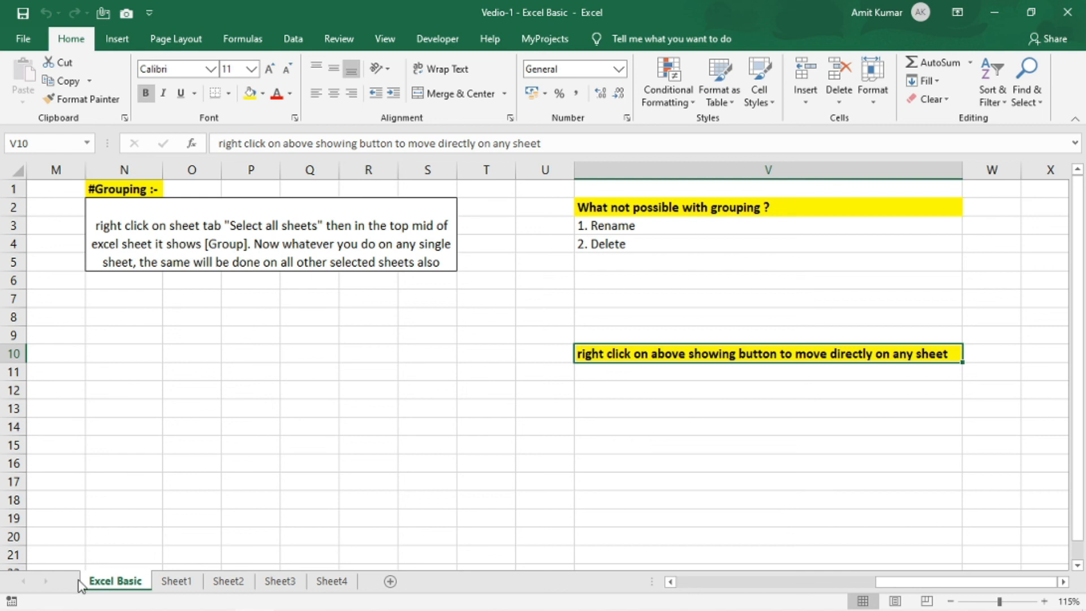
{"action": "right_click", "coordinate": [27, 581]}
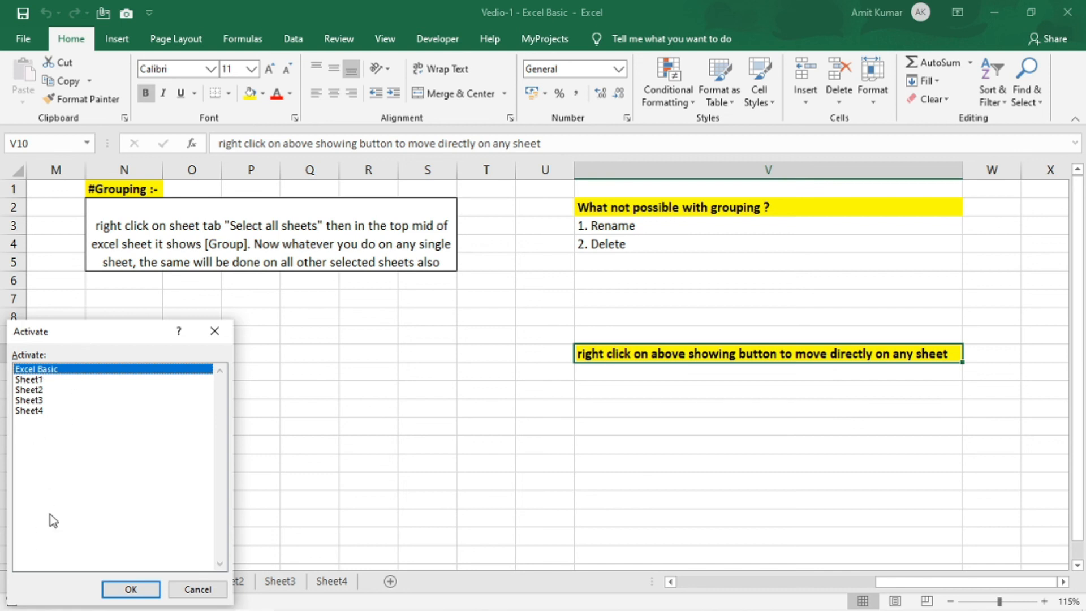
{"action": "left_click", "coordinate": [27, 411]}
{"action": "left_click", "coordinate": [145, 594]}
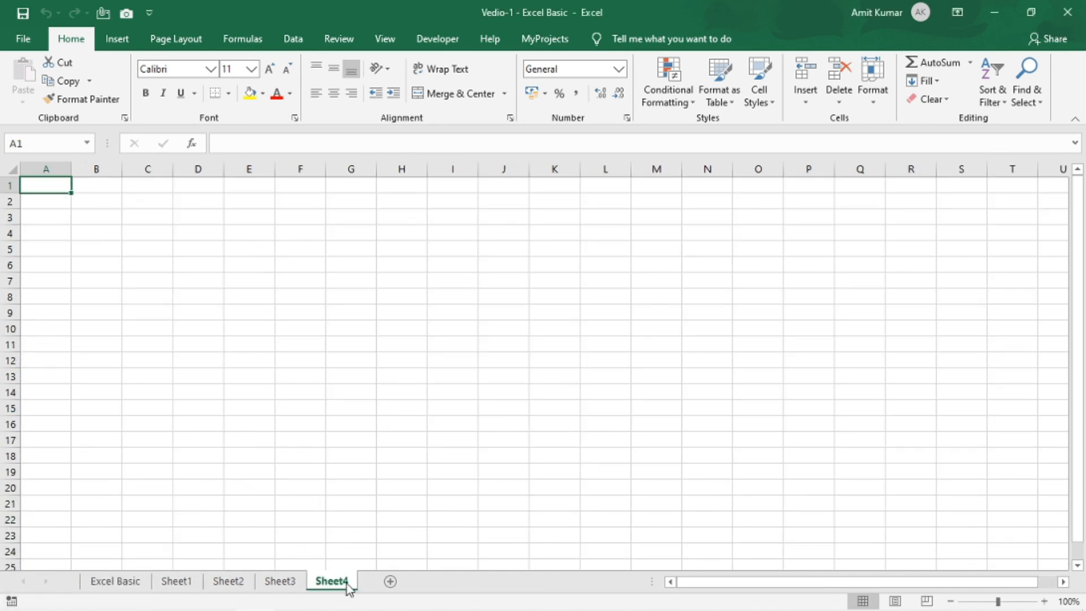
Jump back from Sheet4 to Excel Basic using the Activate list of worksheets.
{"action": "right_click", "coordinate": [25, 582]}
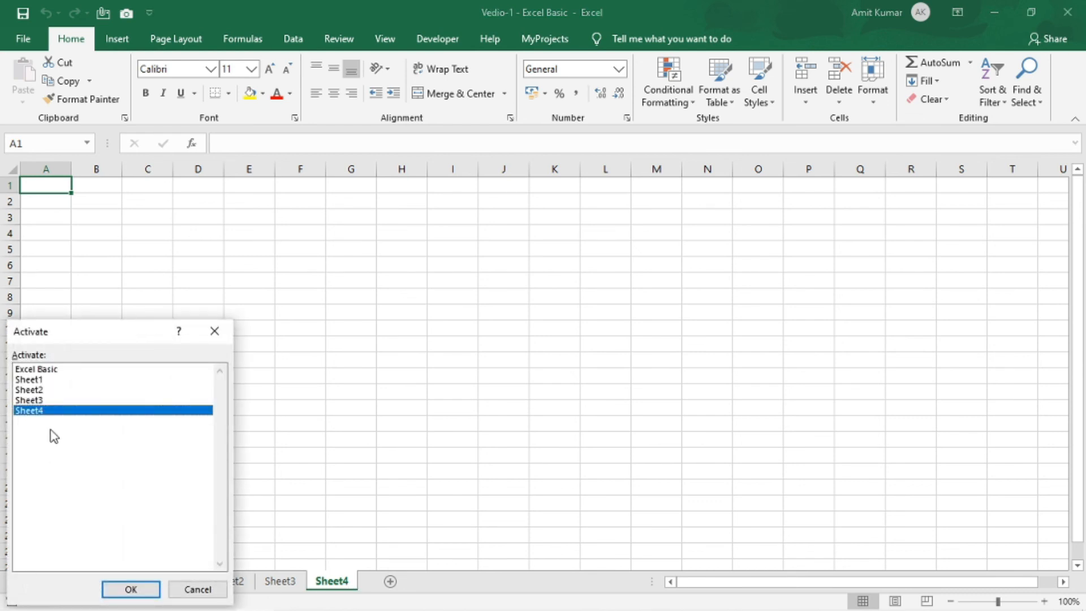
{"action": "left_click", "coordinate": [53, 370]}
{"action": "left_click", "coordinate": [130, 591]}
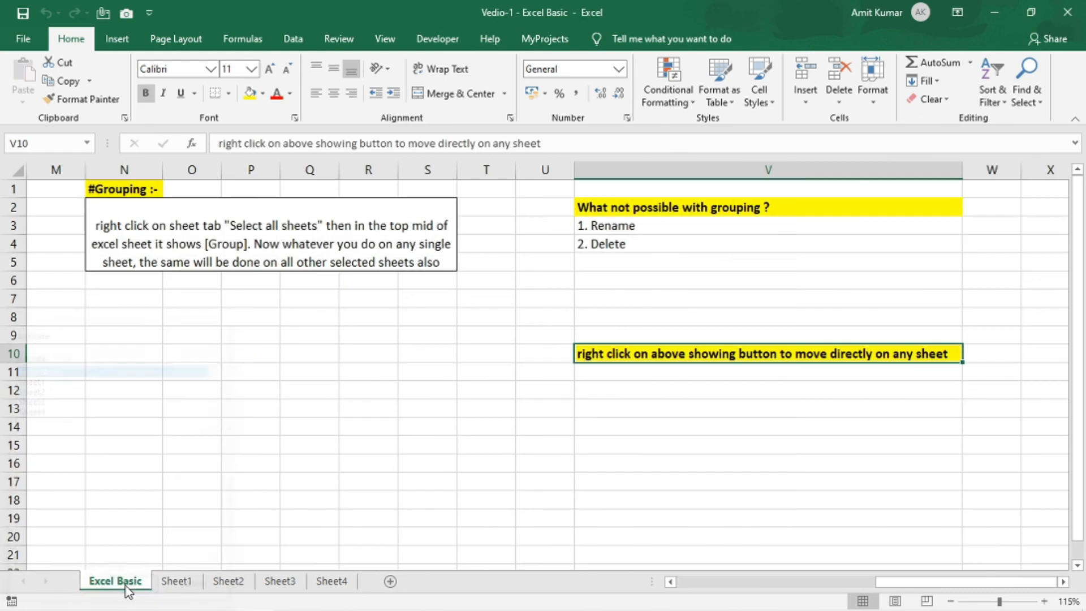